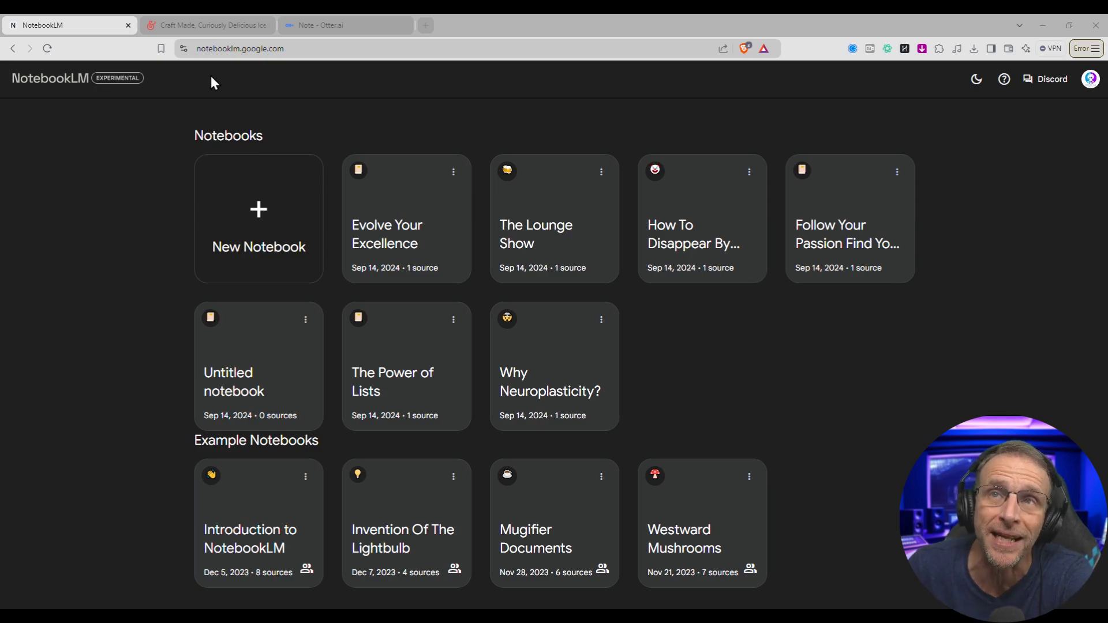
Step: Create a new notebook and upload EYE - FINAL EDIT.pdf as its source
left_click(256, 217)
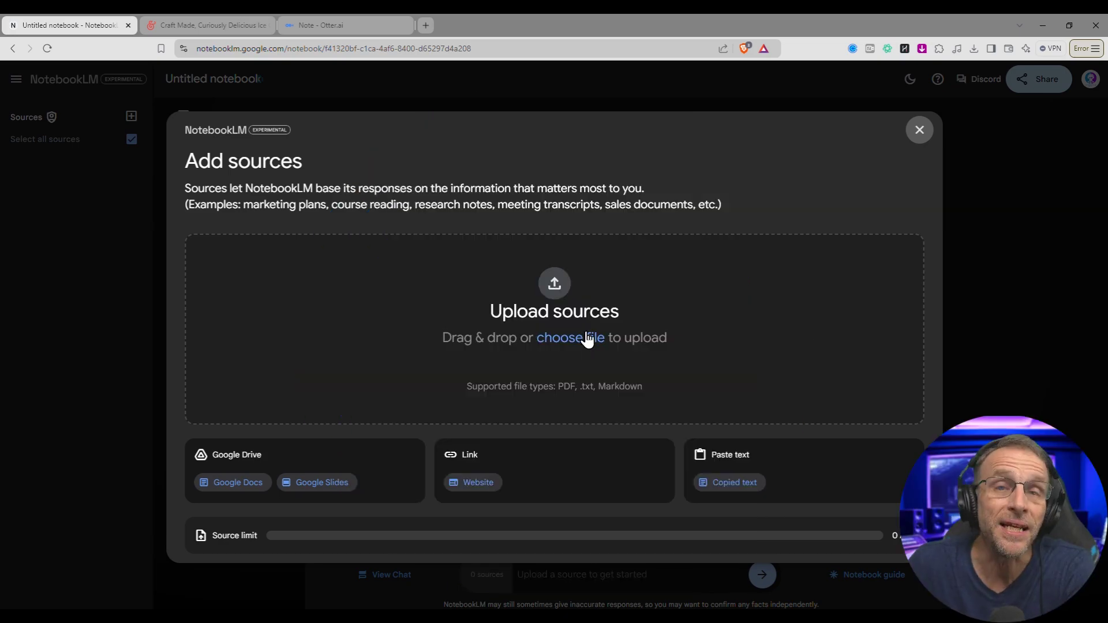
left_click(584, 337)
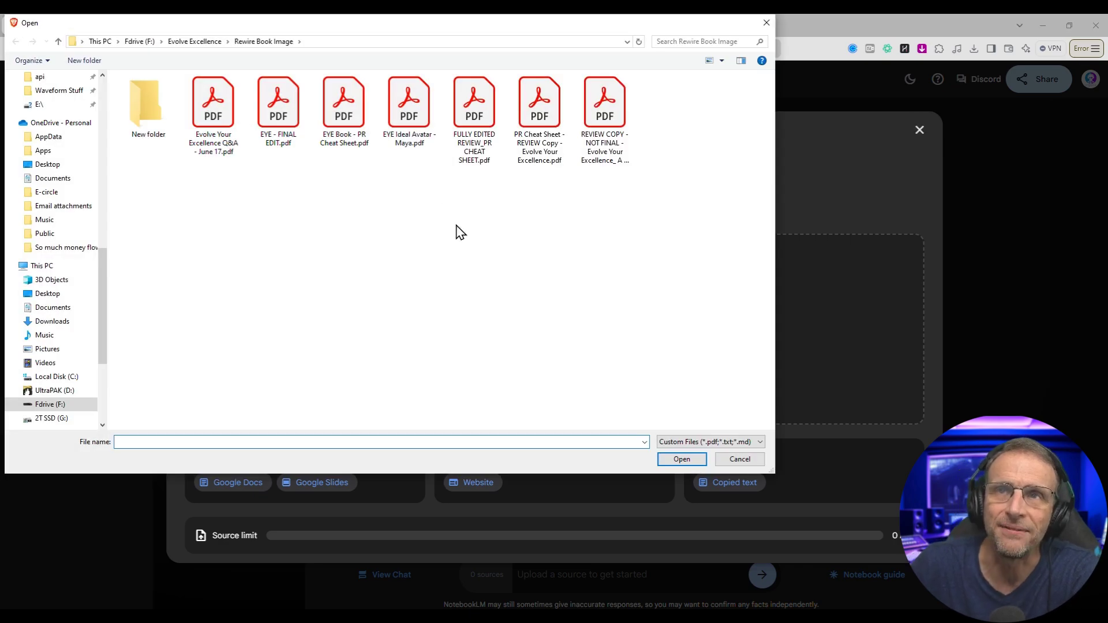
double_click(273, 97)
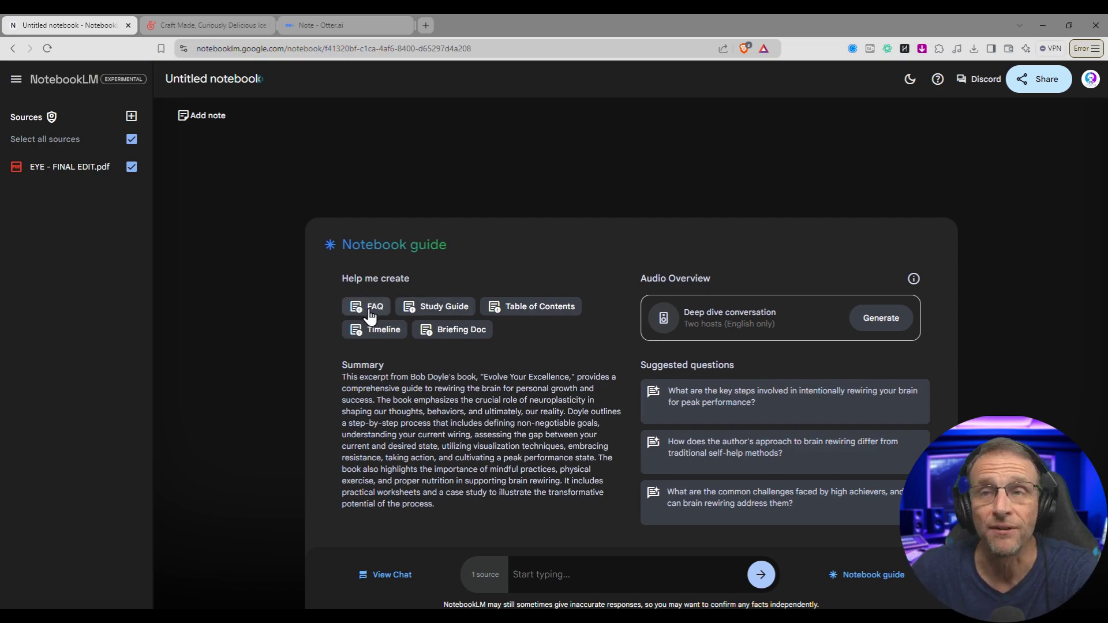
Step: Generate an FAQ and a Study Guide from the uploaded PDF
left_click(370, 315)
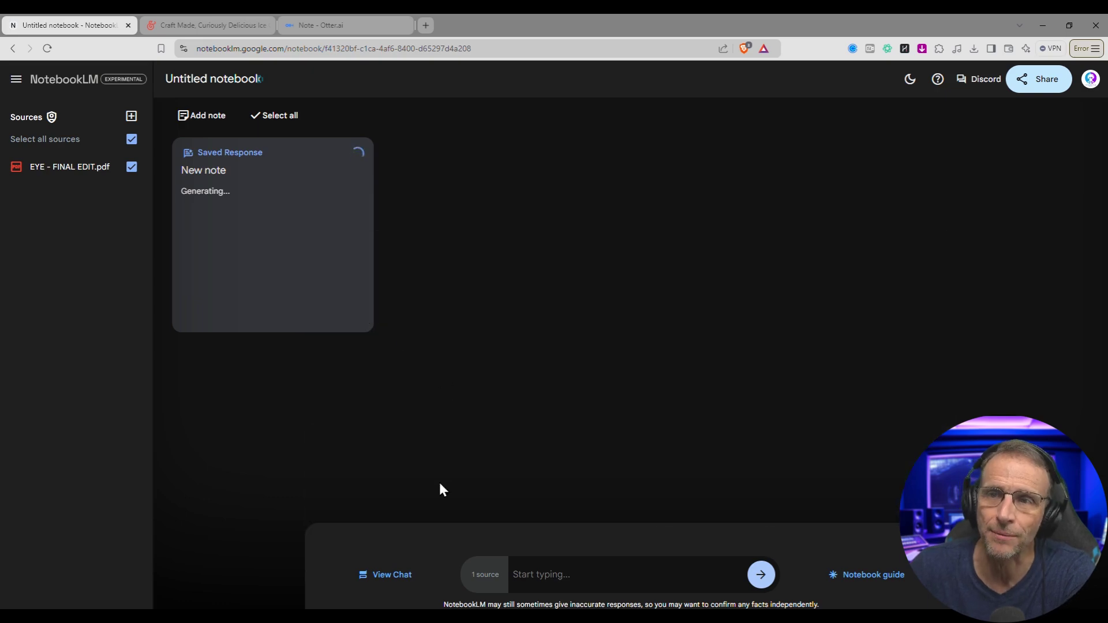
left_click(872, 575)
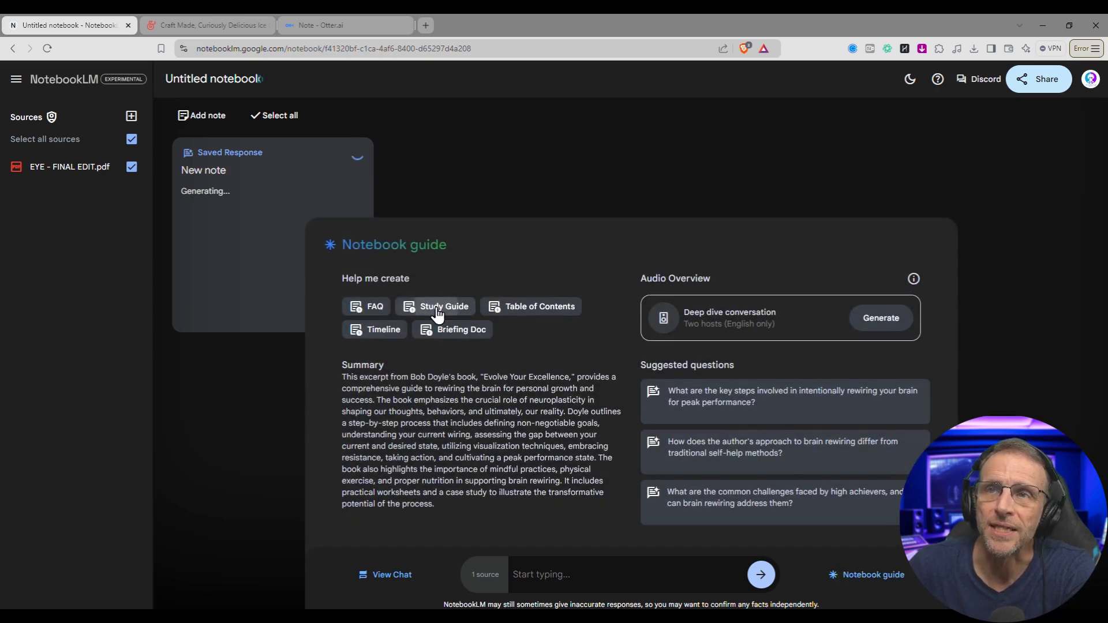
left_click(437, 314)
Step: Ask the notebook chat "What is this book about?"
left_click(860, 580)
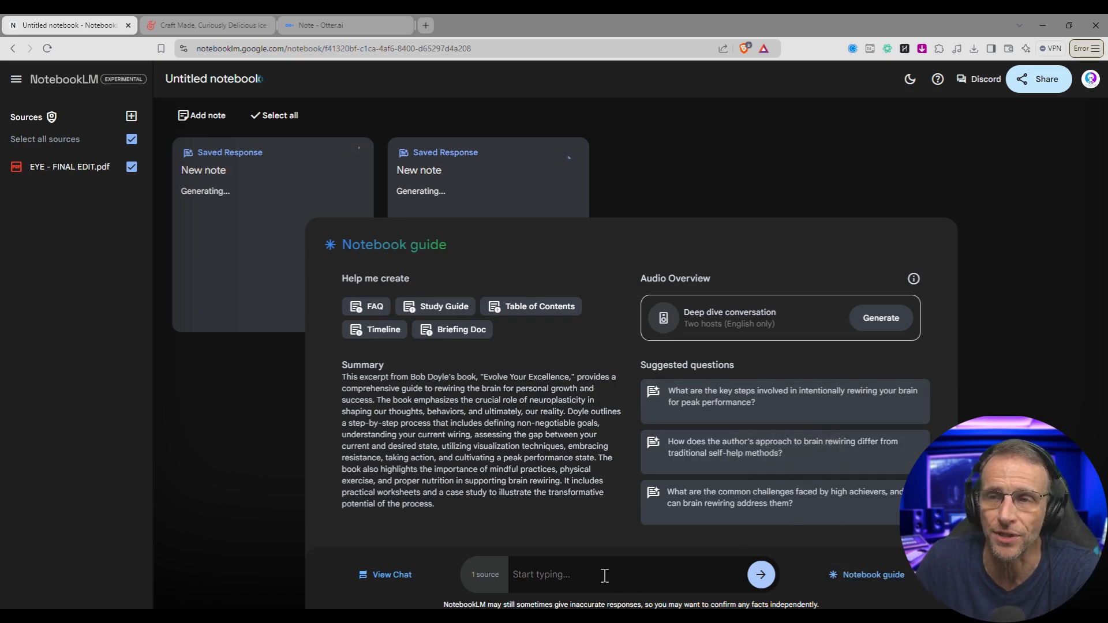
type("What is this book about?")
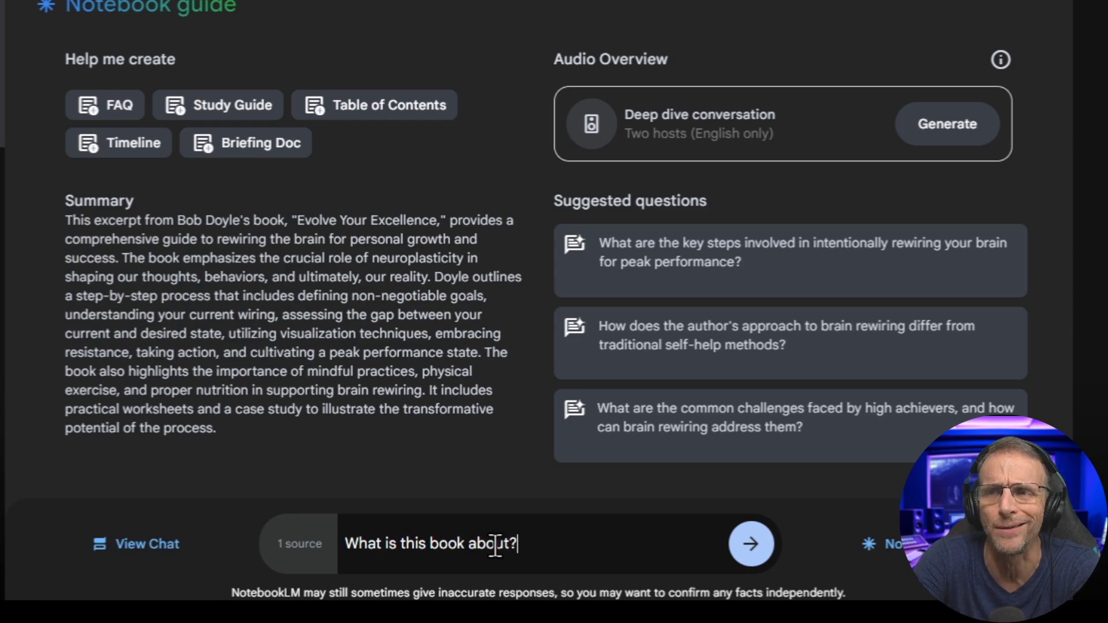
key("Return")
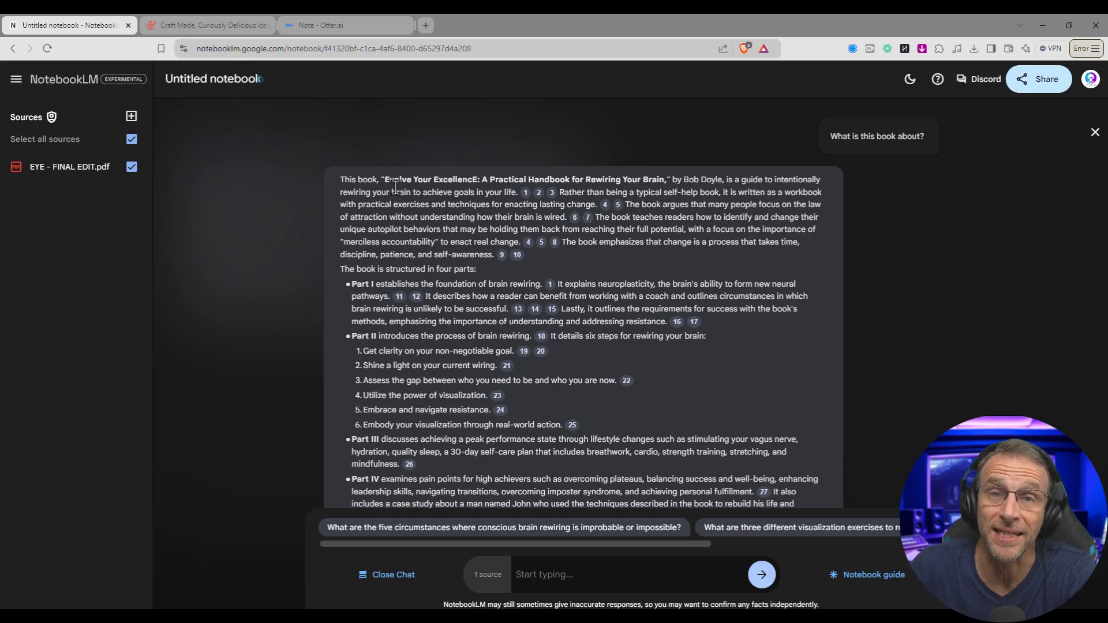
Step: Check the source passage behind citation 14 in the chat answer and close the chat
mouse_move(535, 196)
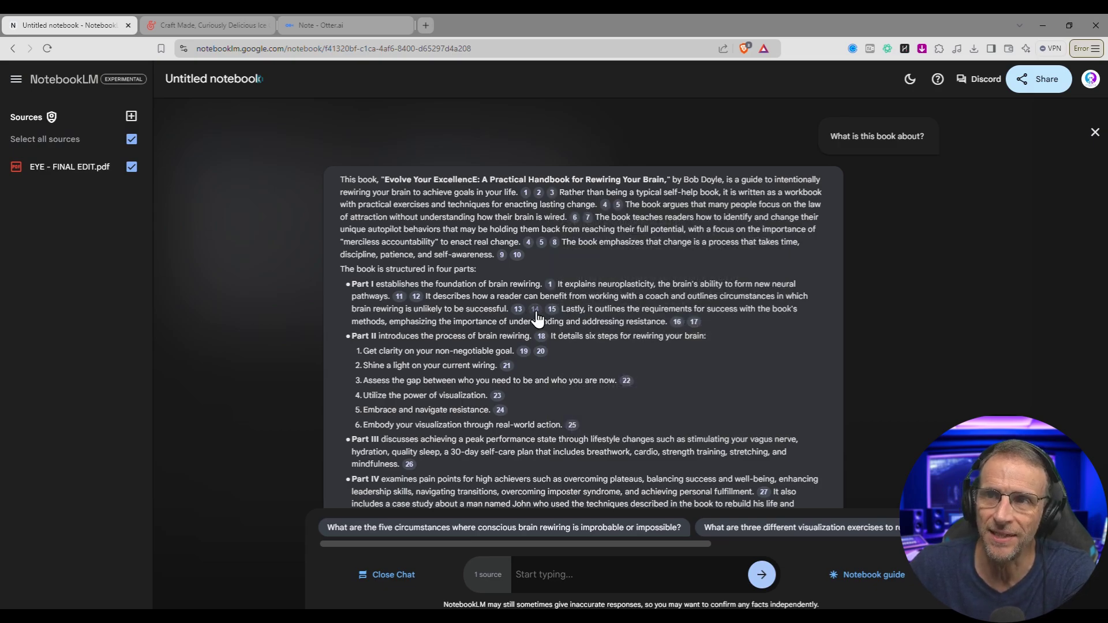
left_click(535, 310)
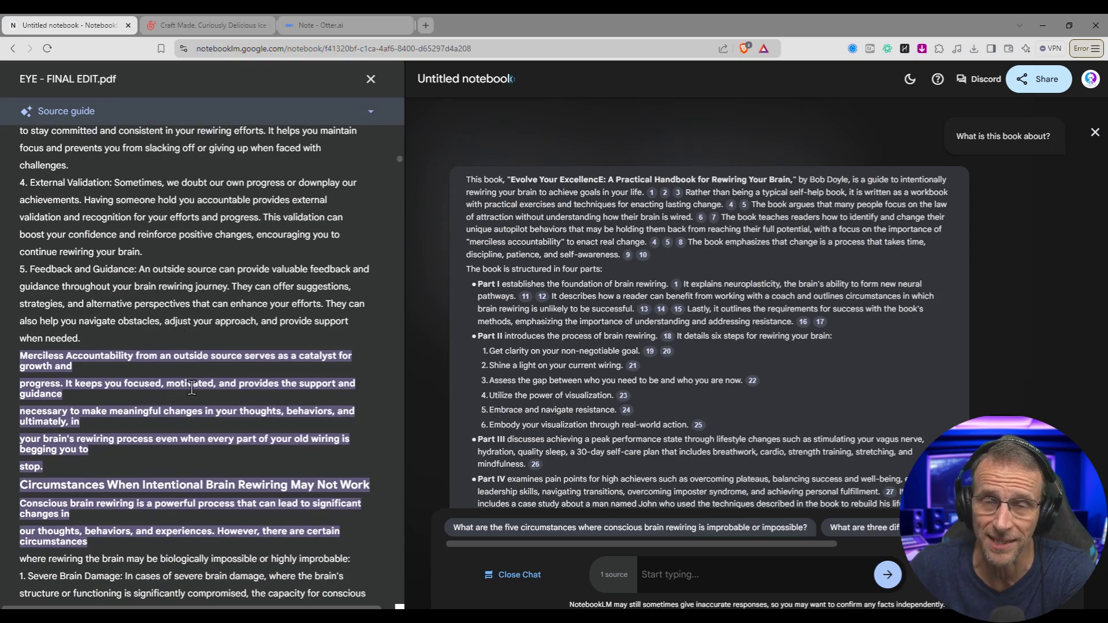
key("Escape")
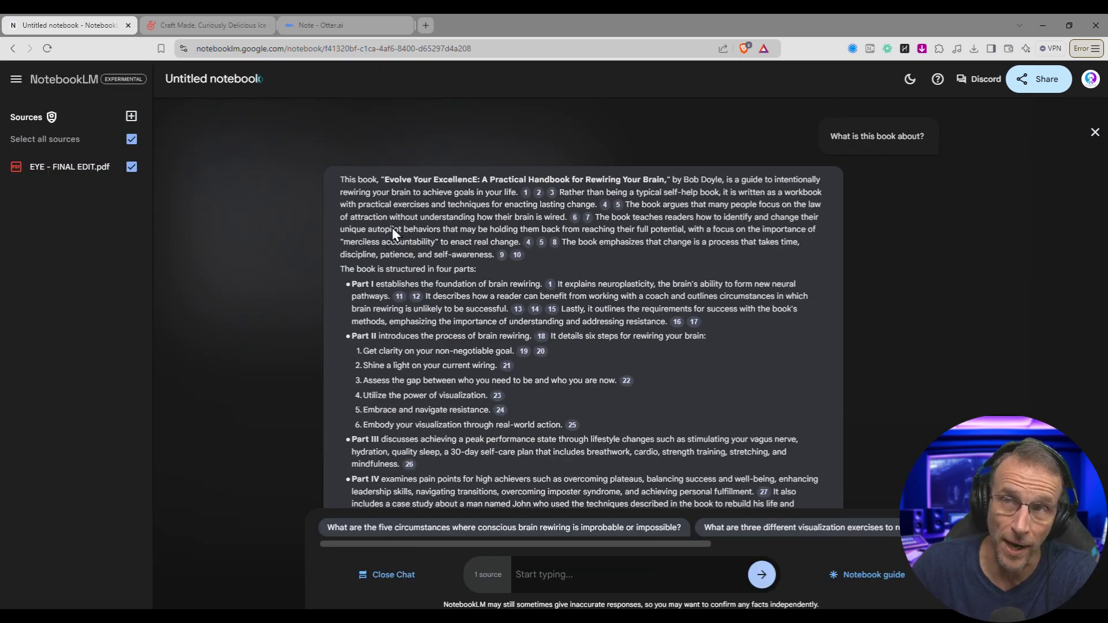
left_click(1095, 132)
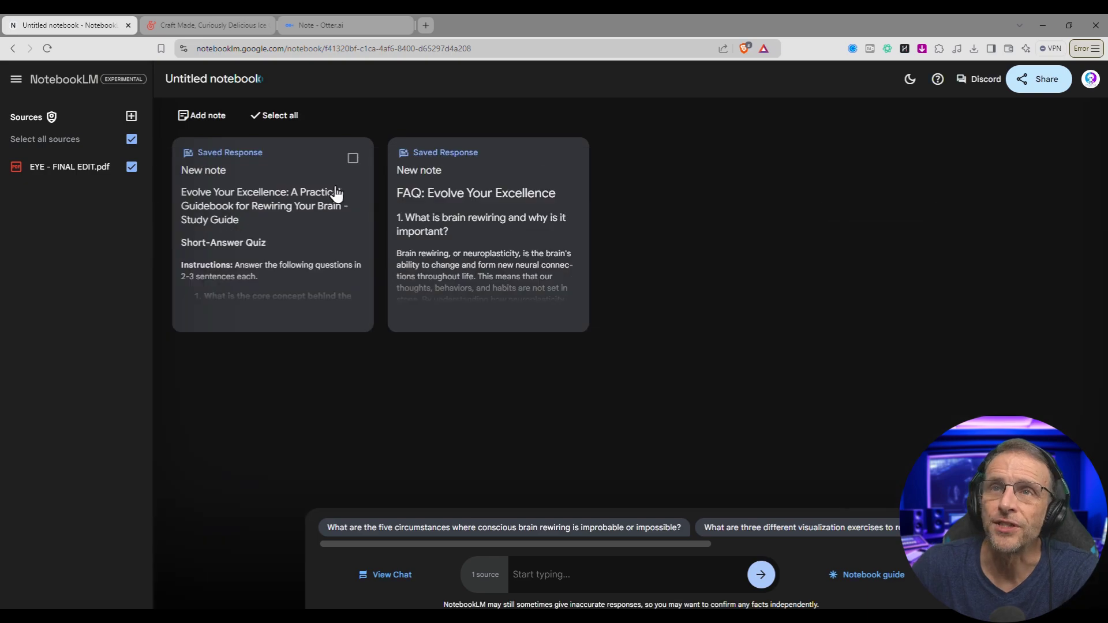
Step: Read the generated study guide note and the FAQ note, closing each after viewing
left_click(218, 197)
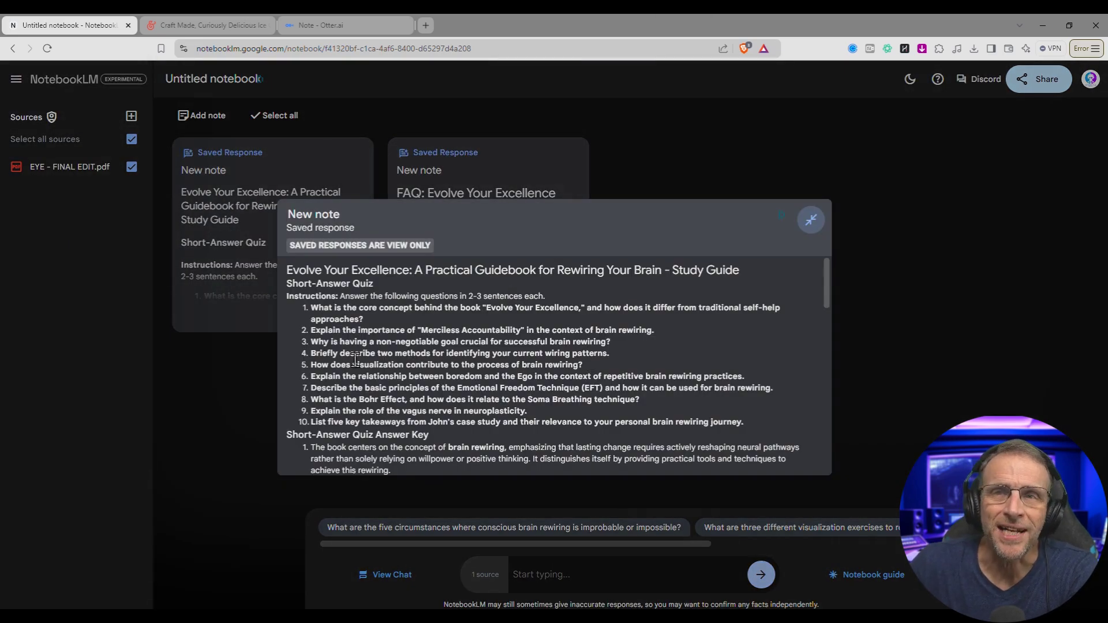
scroll(338, 413, "down", 2)
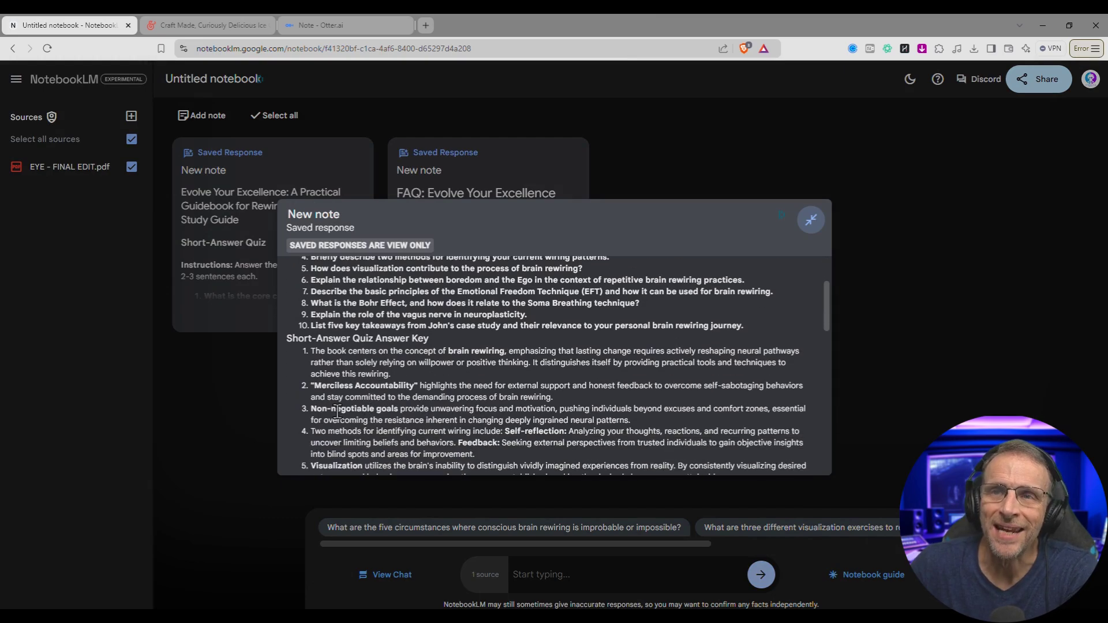
scroll(517, 400, "up", 2)
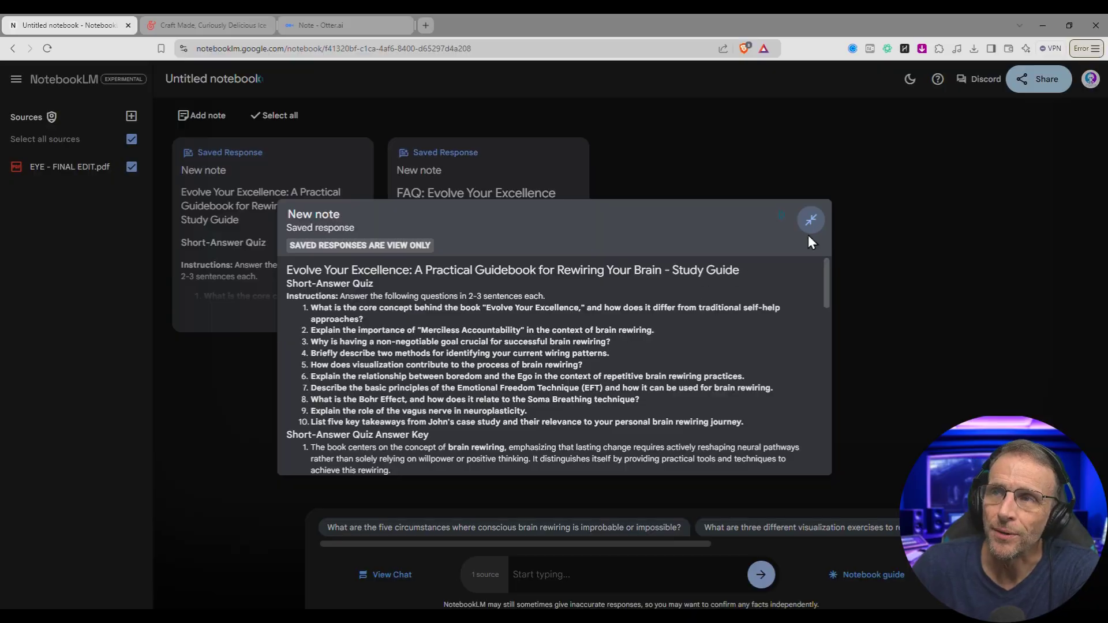
scroll(734, 260, "down", 1)
left_click(811, 220)
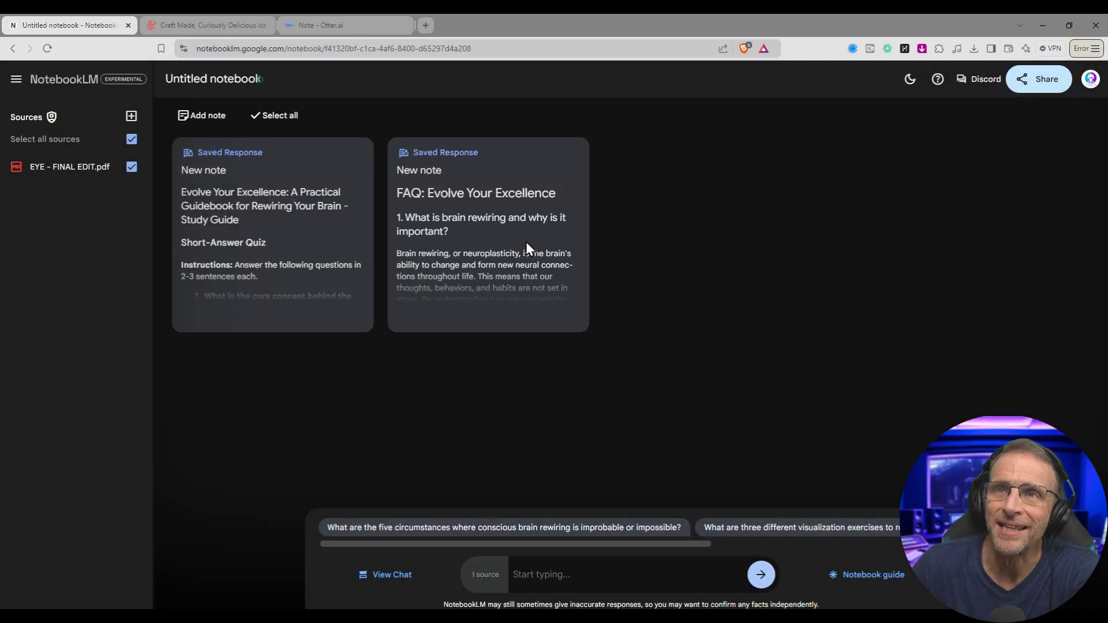
left_click(462, 199)
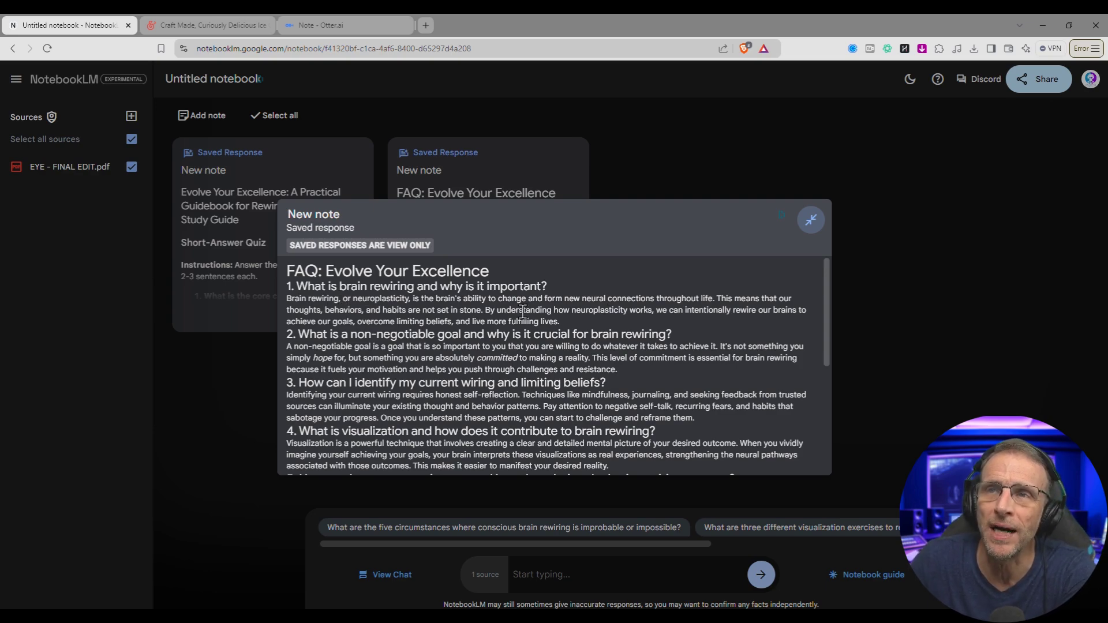
left_click(811, 220)
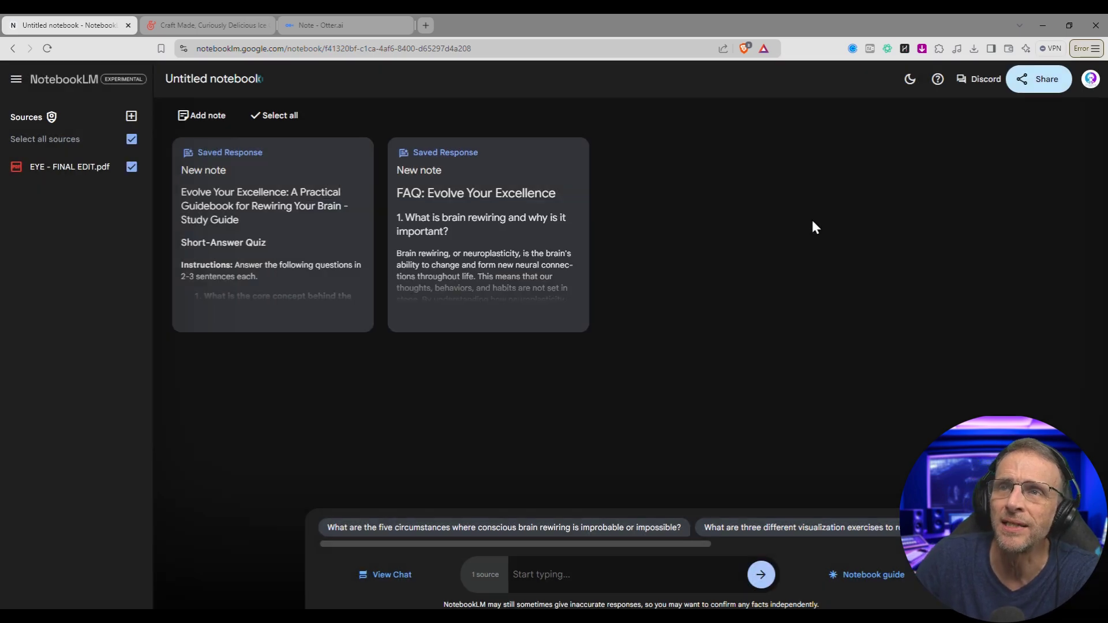
Step: Generate the Deep dive conversation audio overview from the notebook guide
left_click(851, 576)
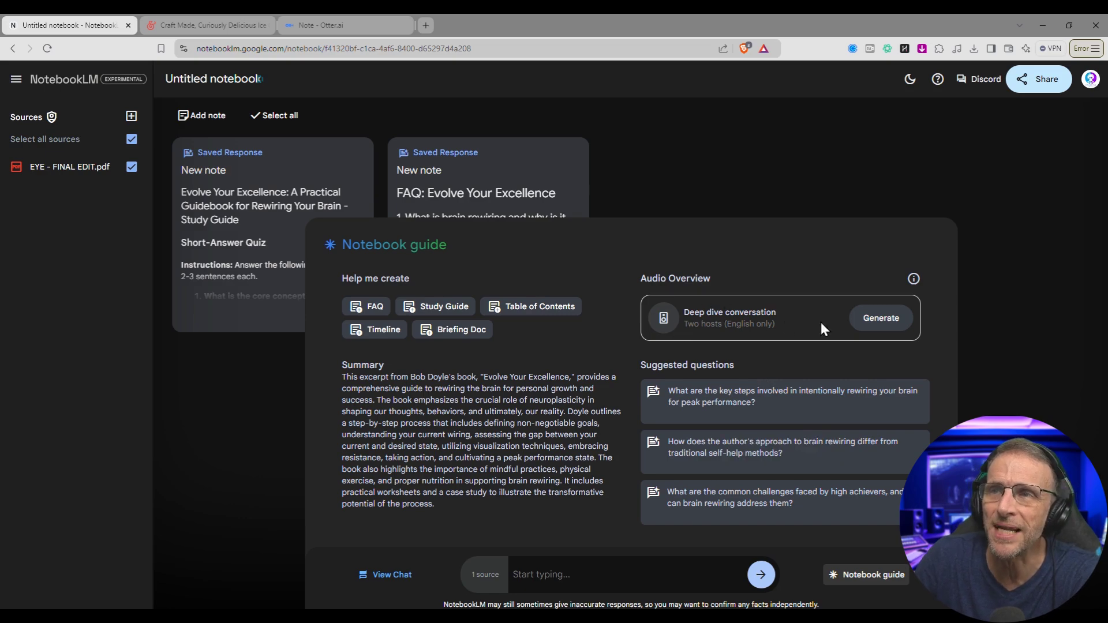
left_click(883, 319)
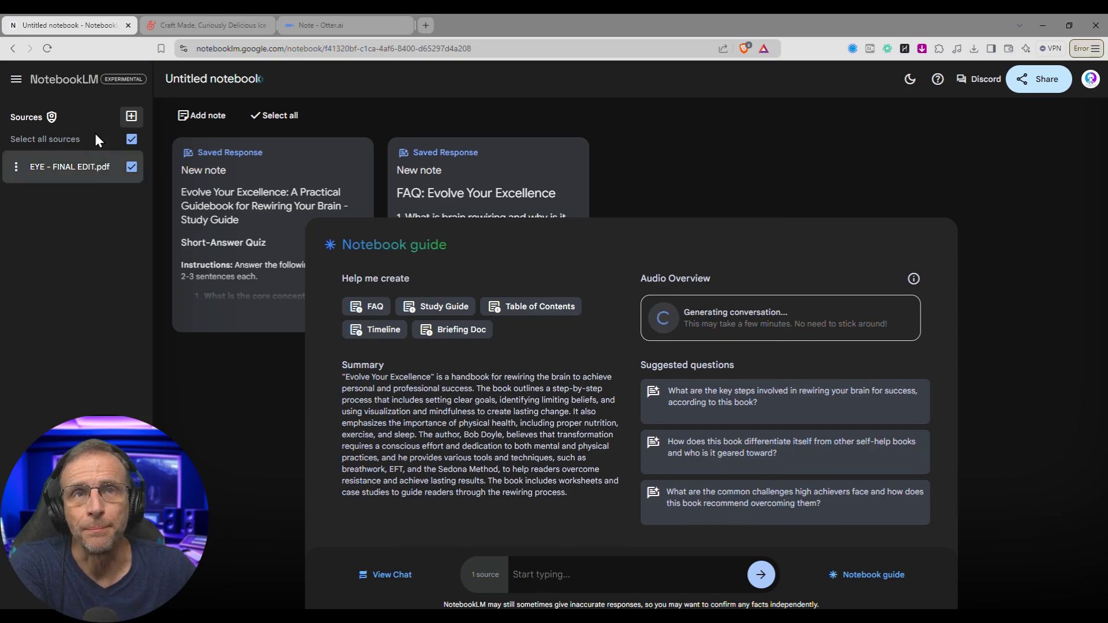
Step: View the options for adding another source and add a written note with the text "a"
left_click(131, 117)
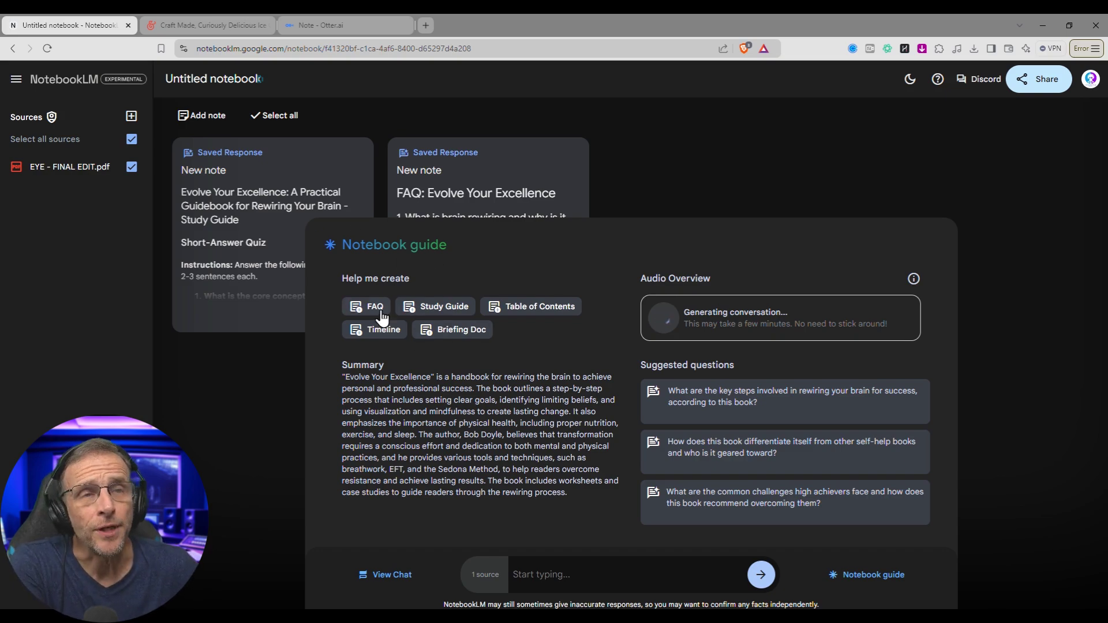
left_click(199, 123)
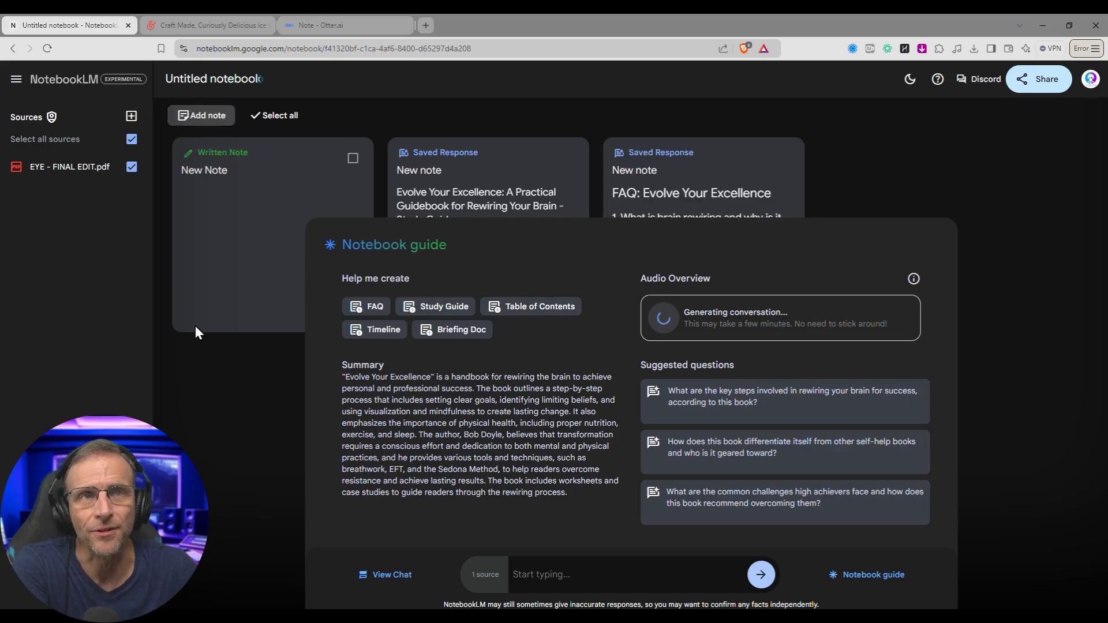
left_click(205, 175)
left_click(407, 298)
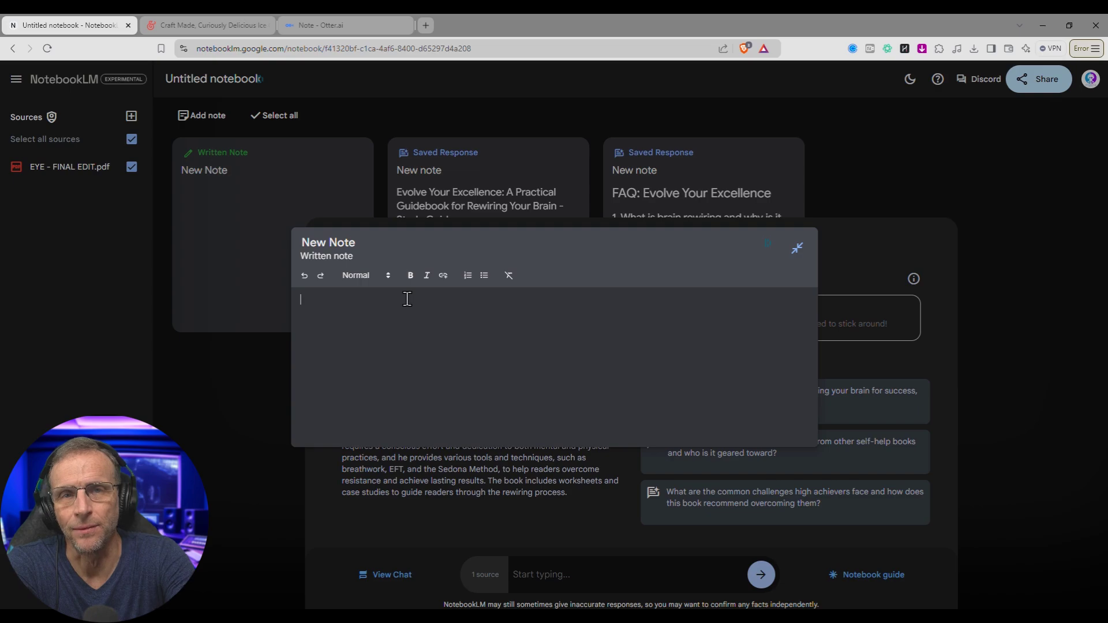
type("a")
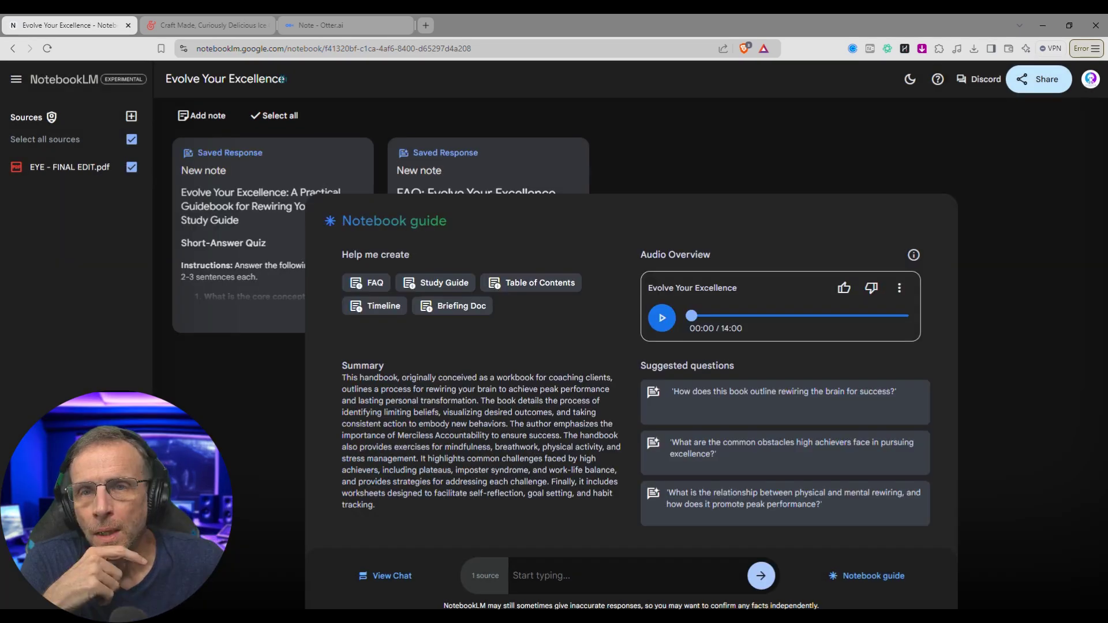
Step: Listen to the Evolve Your Excellence audio overview, skip ahead to about 6:00, and pause it
left_click(668, 322)
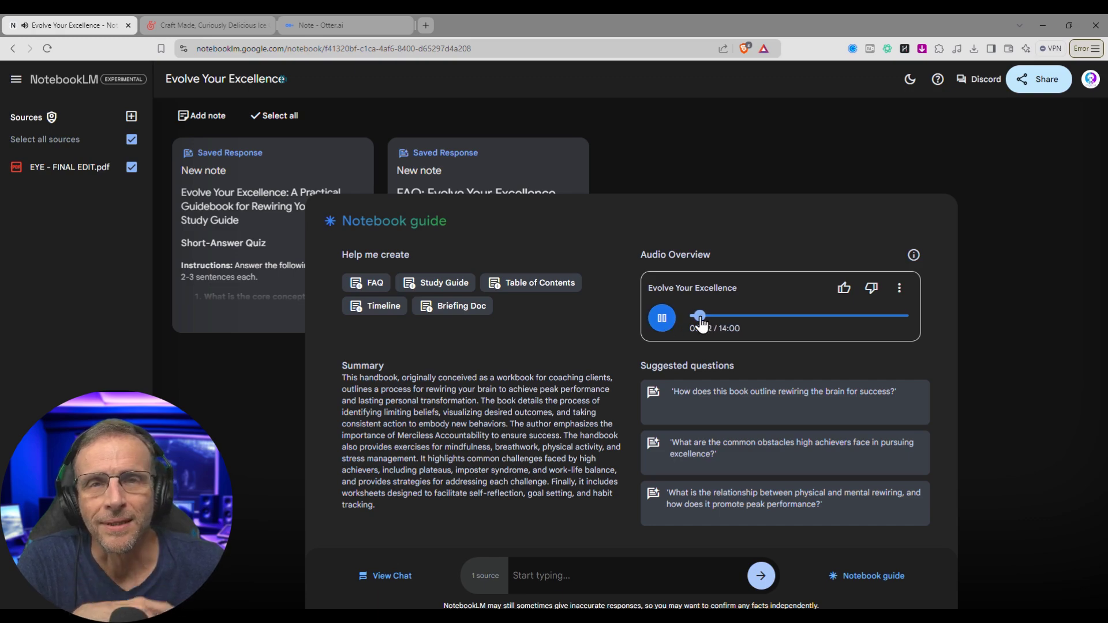
left_click_drag(701, 317, 782, 316)
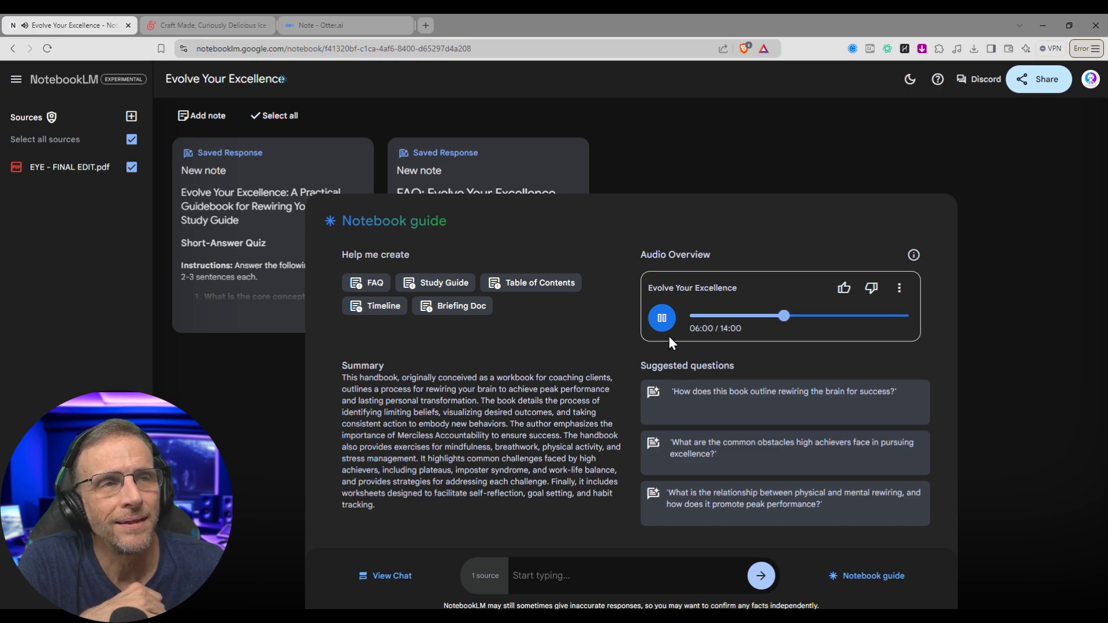
left_click(662, 320)
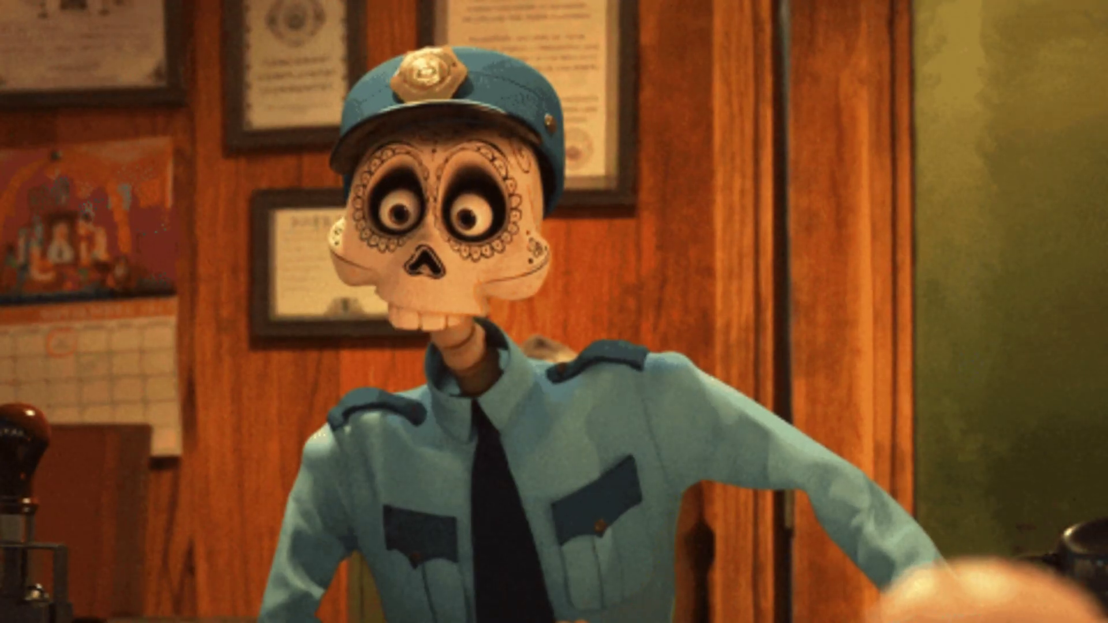
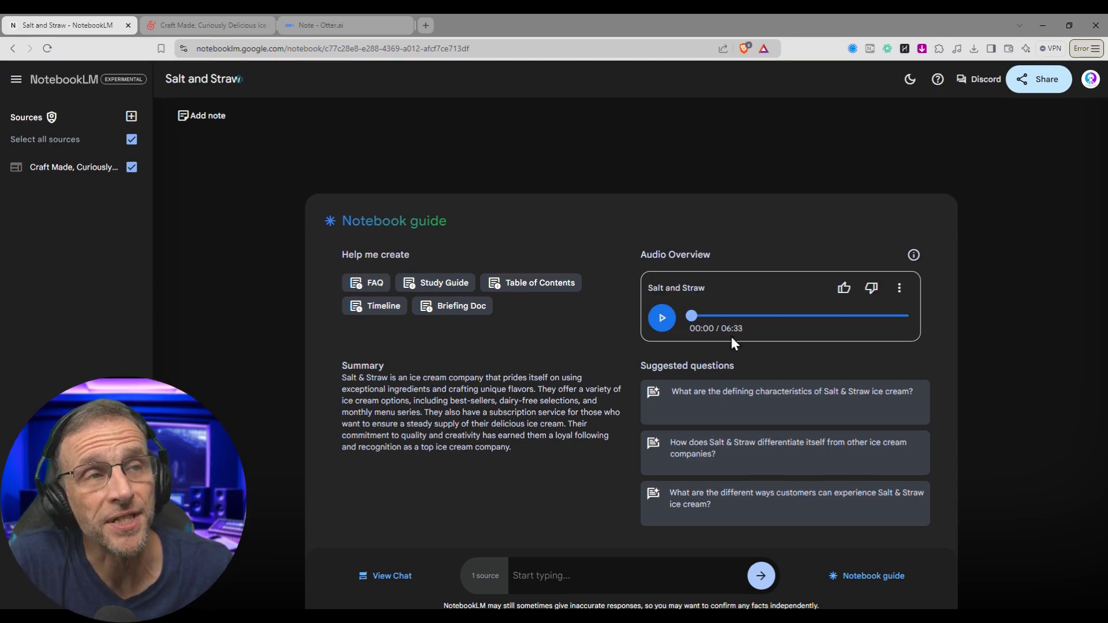
Step: Listen to the opening of the Salt and Straw audio overview and pause it
left_click(664, 322)
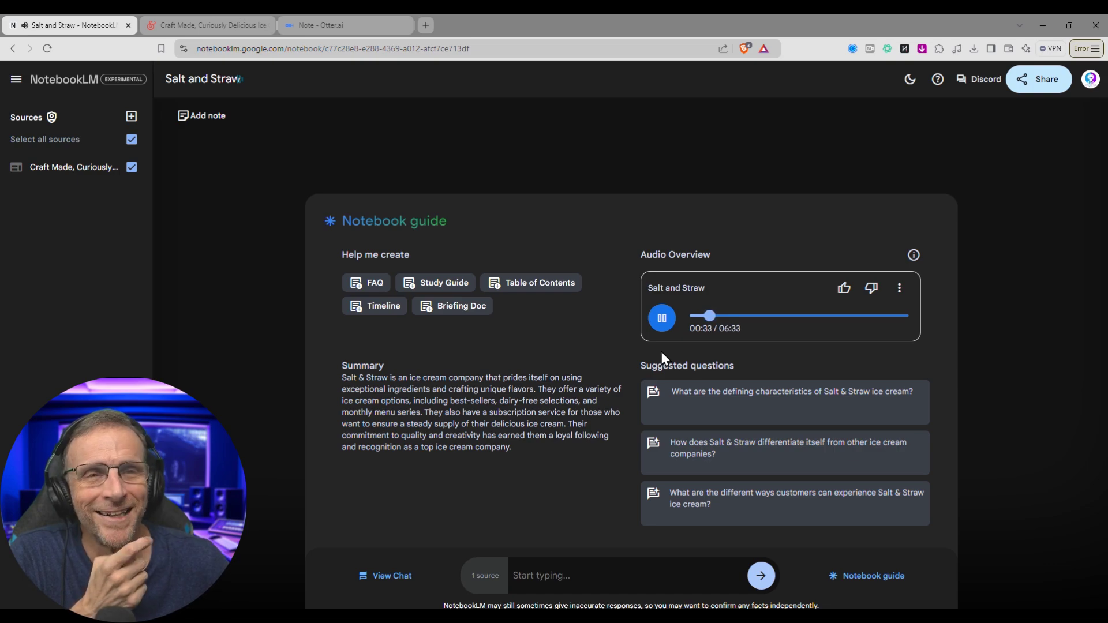
left_click(662, 318)
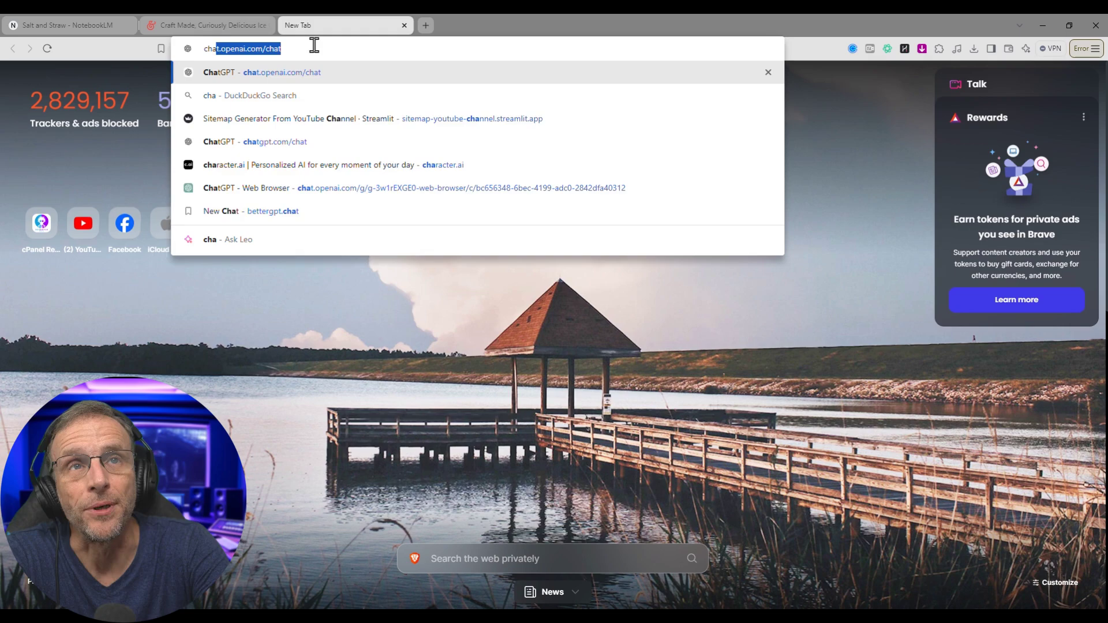
Step: Open ChatGPT and begin a prompt asking for an invention idea that will change the way people understand one another in communication
key("Return")
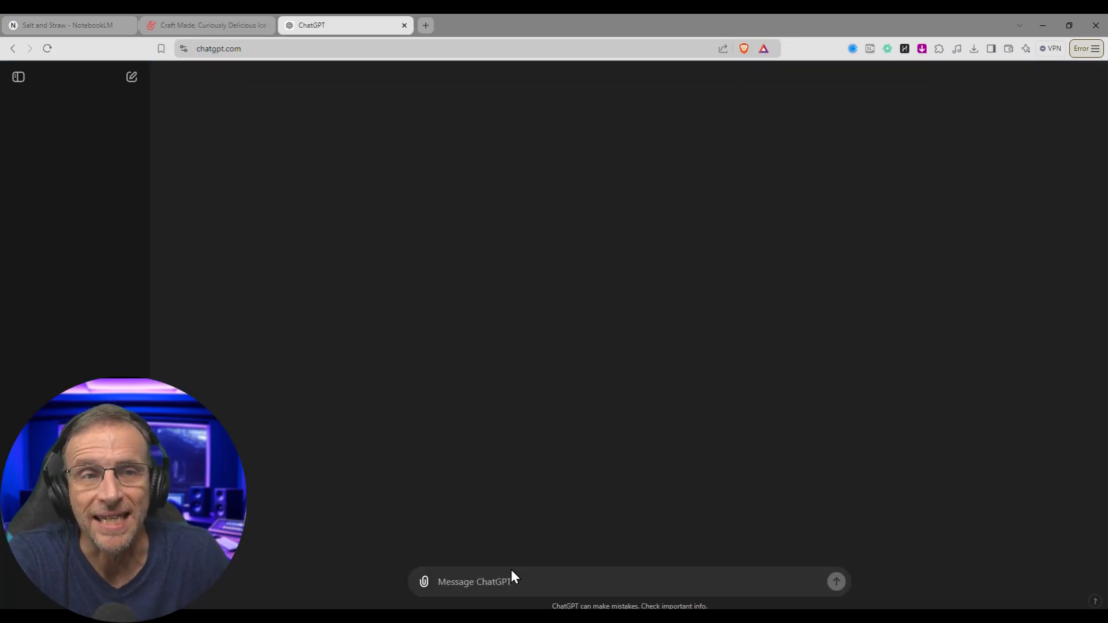
type("g")
key("BackSpace")
type("come up ")
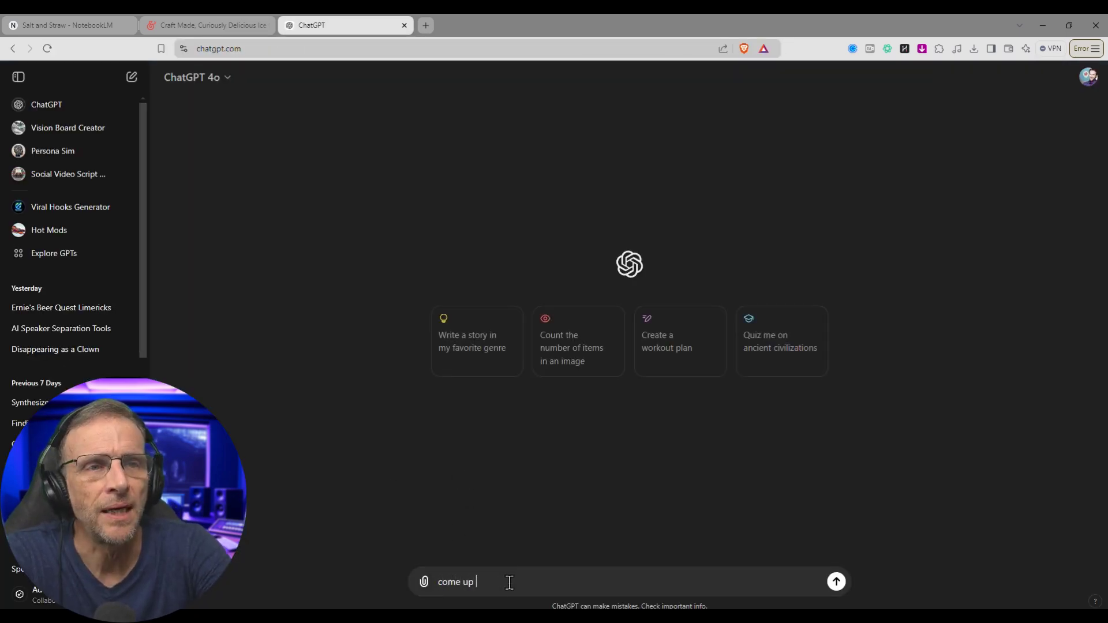
type("with an invention idea that will")
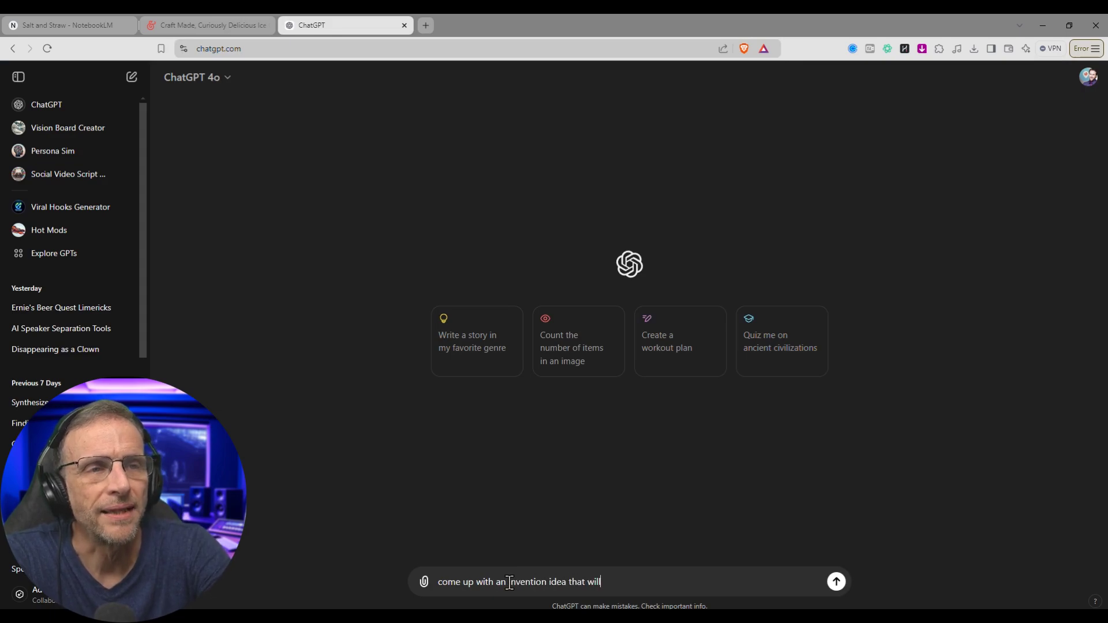
type(" change the way people unde")
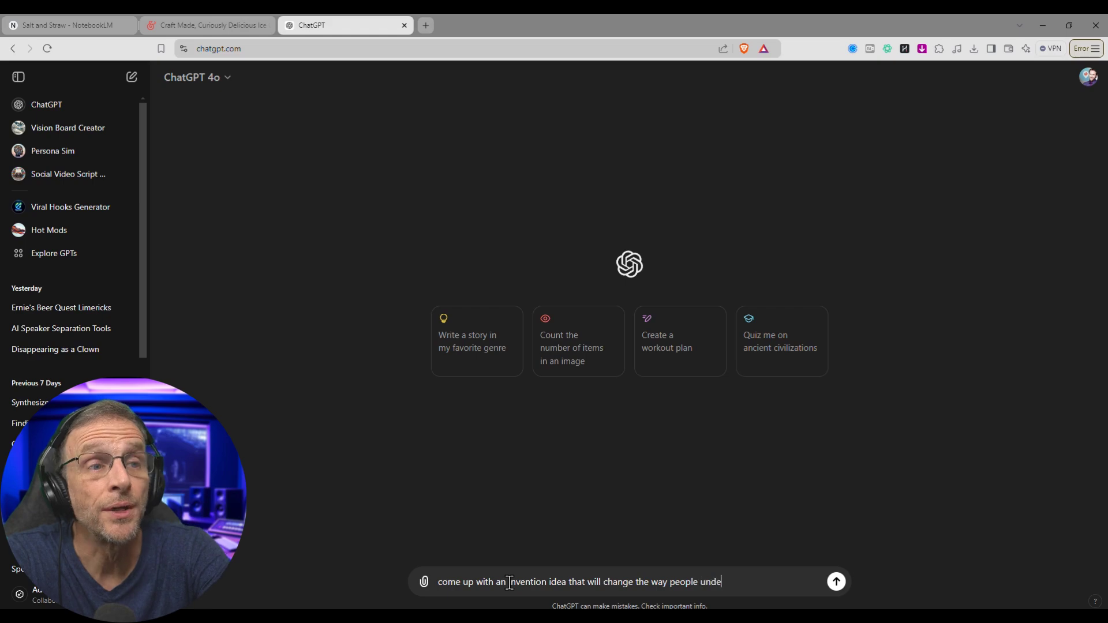
type("rstand one another in c")
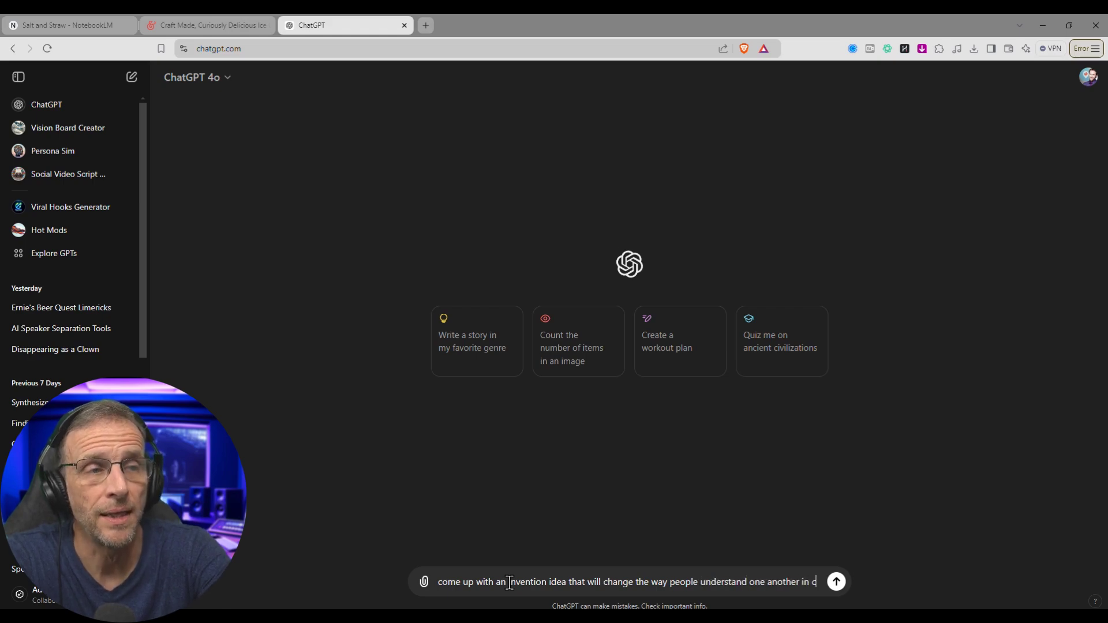
Step: Specify in the prompt a wearable, solar powered device tied to the user's brain via a neural net implanted painlessly in various offices around the country
type("ommunication. The decice should a wearable, be s")
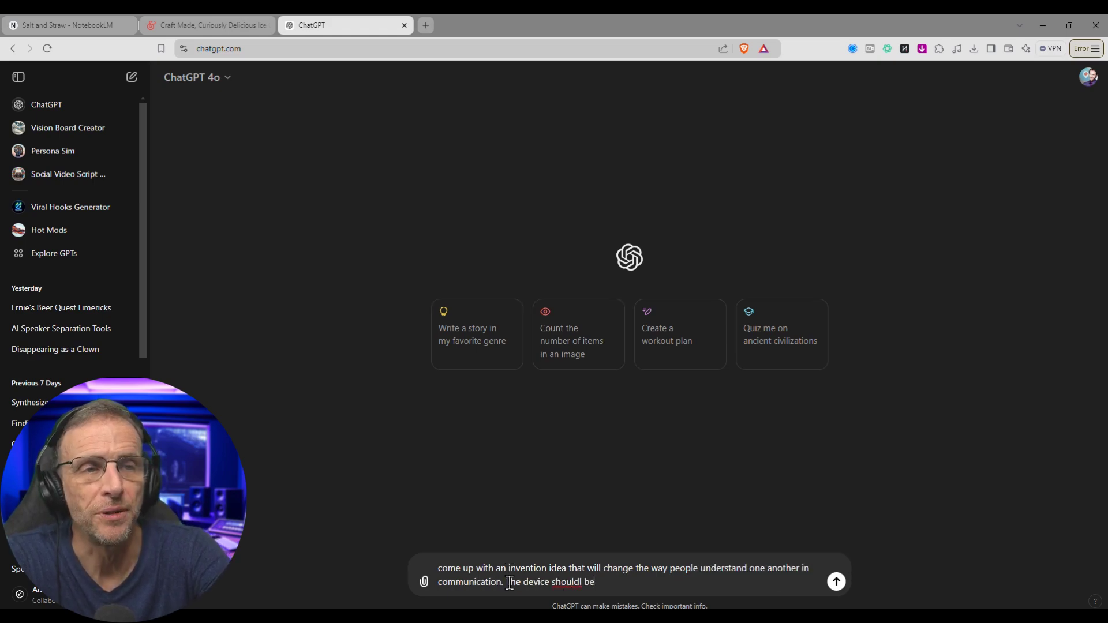
type("olar po")
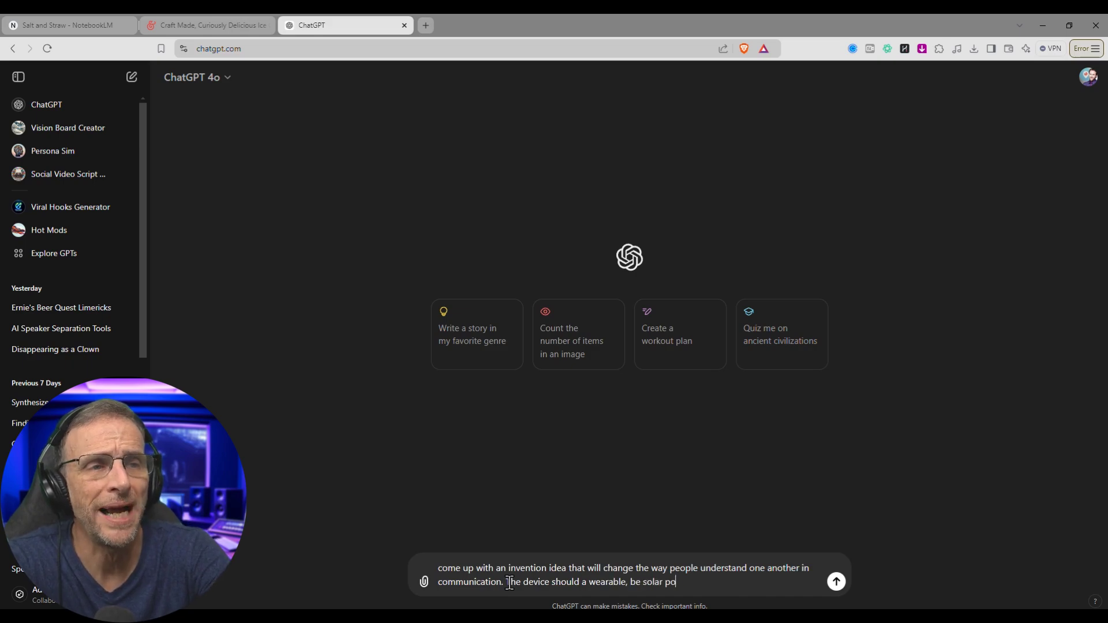
type("wered, be tied to the users ")
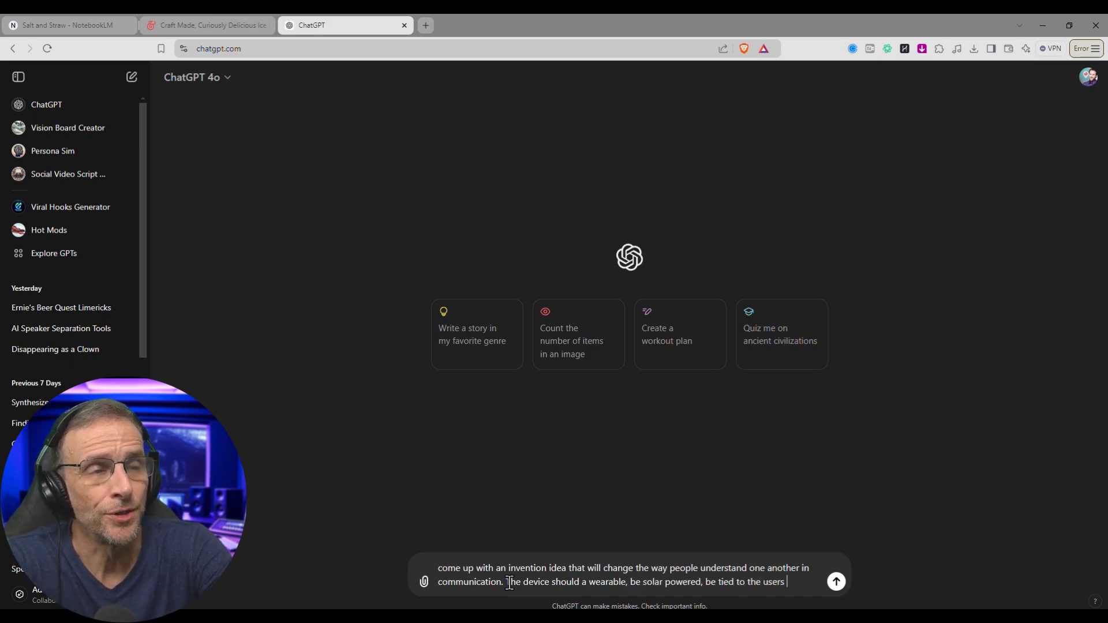
type("brain via some kind of ")
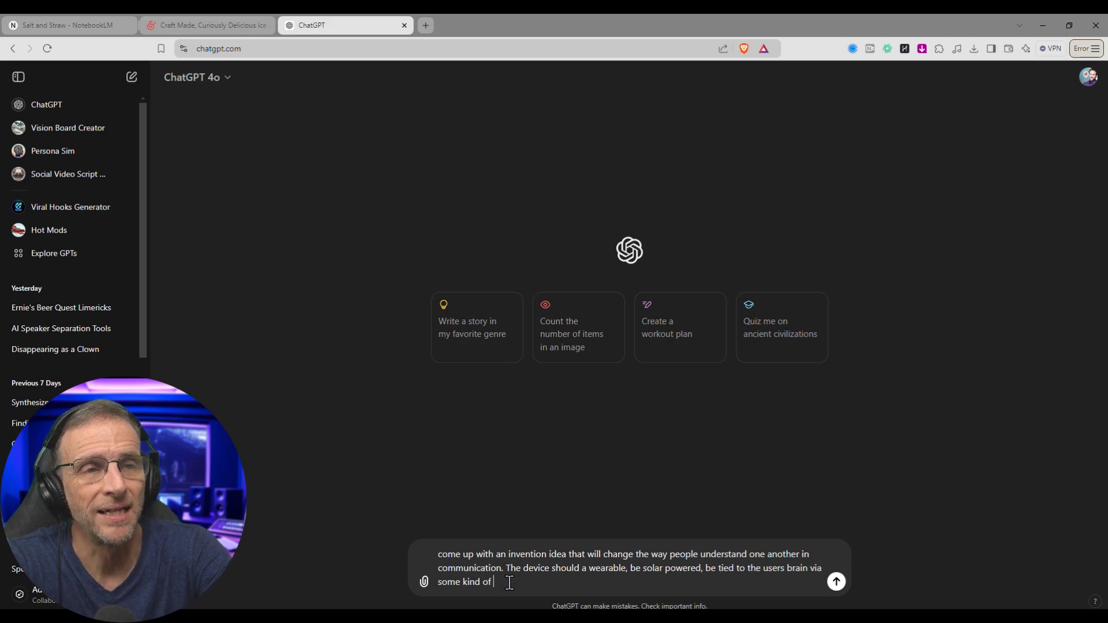
type("neural net that is ")
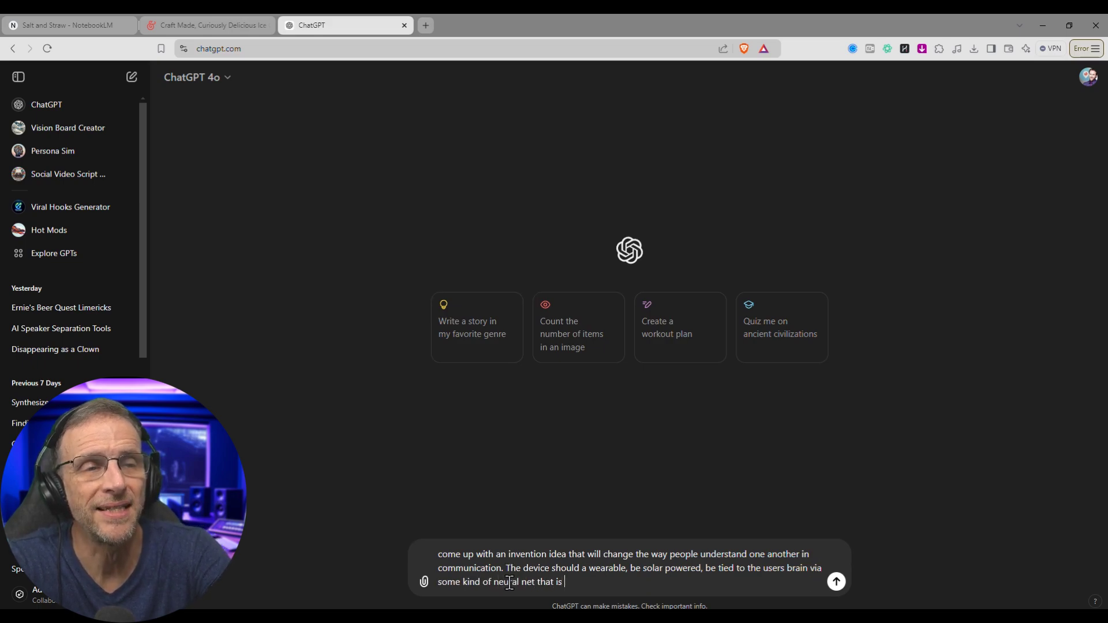
type("implanted painlessly in ")
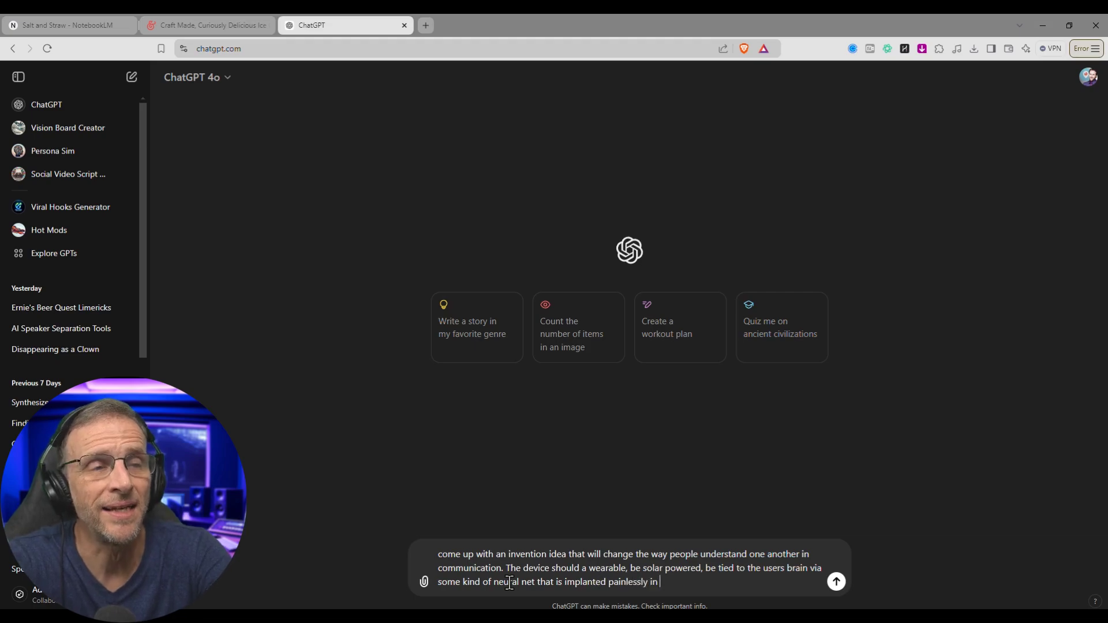
type("various offices around the country. Dr. Ben Kindle")
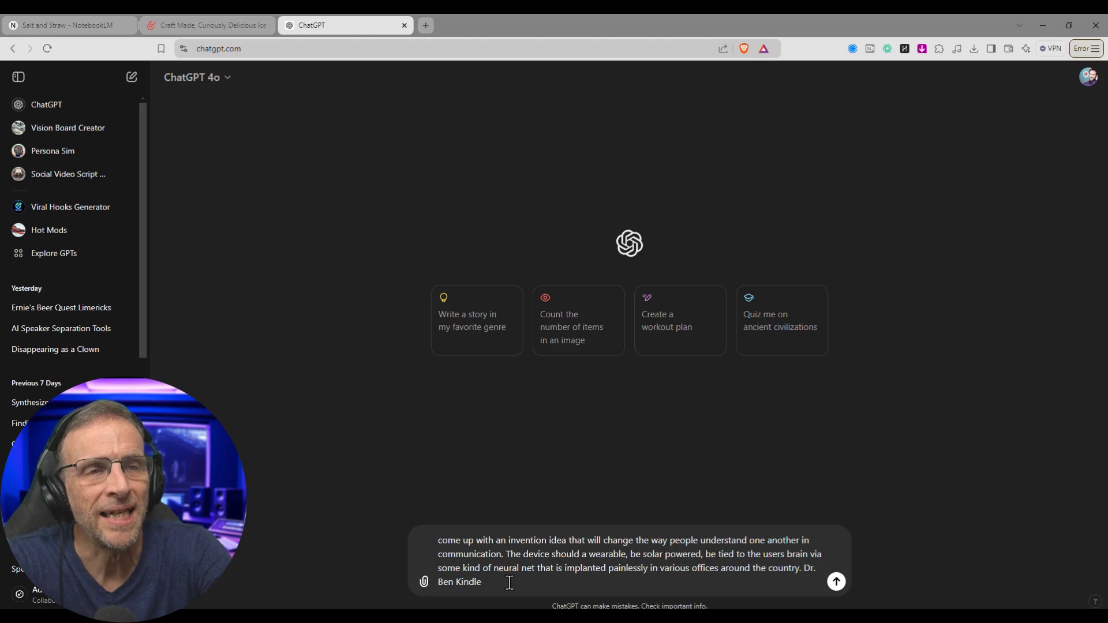
Step: Complete the inventor's name in the prompt and state that he invented the device after having a fever dream after a visit to Peru
key("BackSpace")
type("ington invented th")
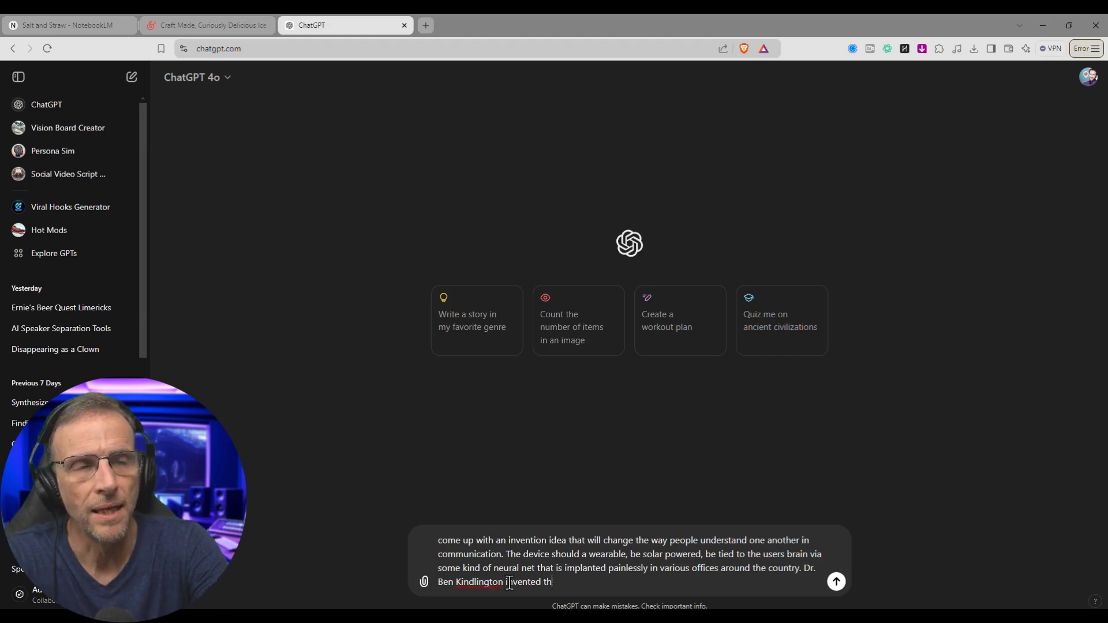
type("e deveice after having a")
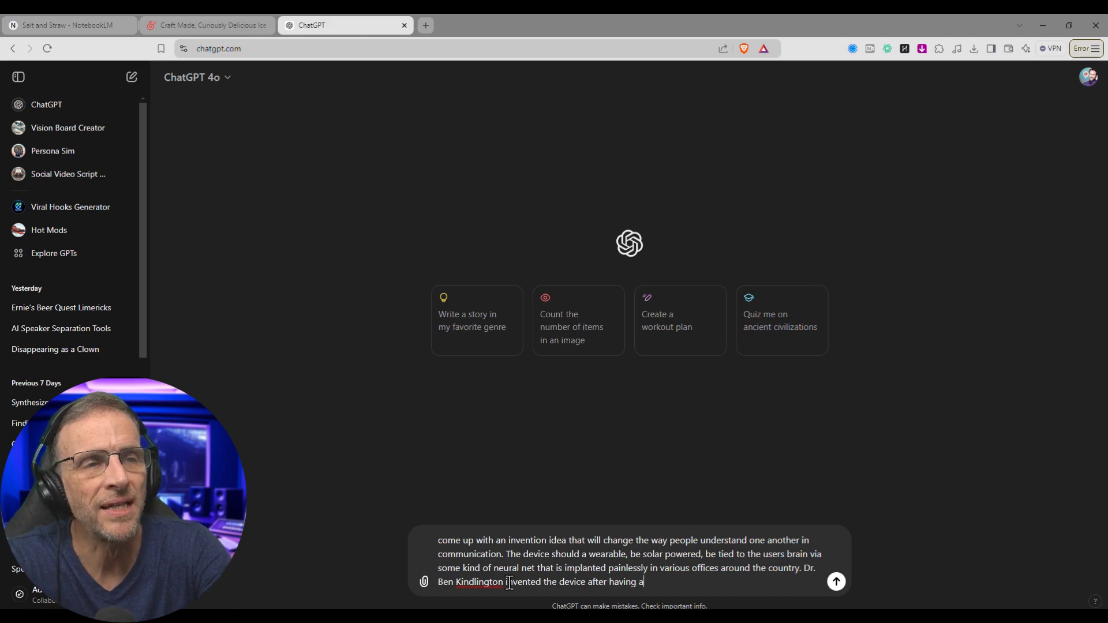
type(" fever dream after a visit to Peru. The")
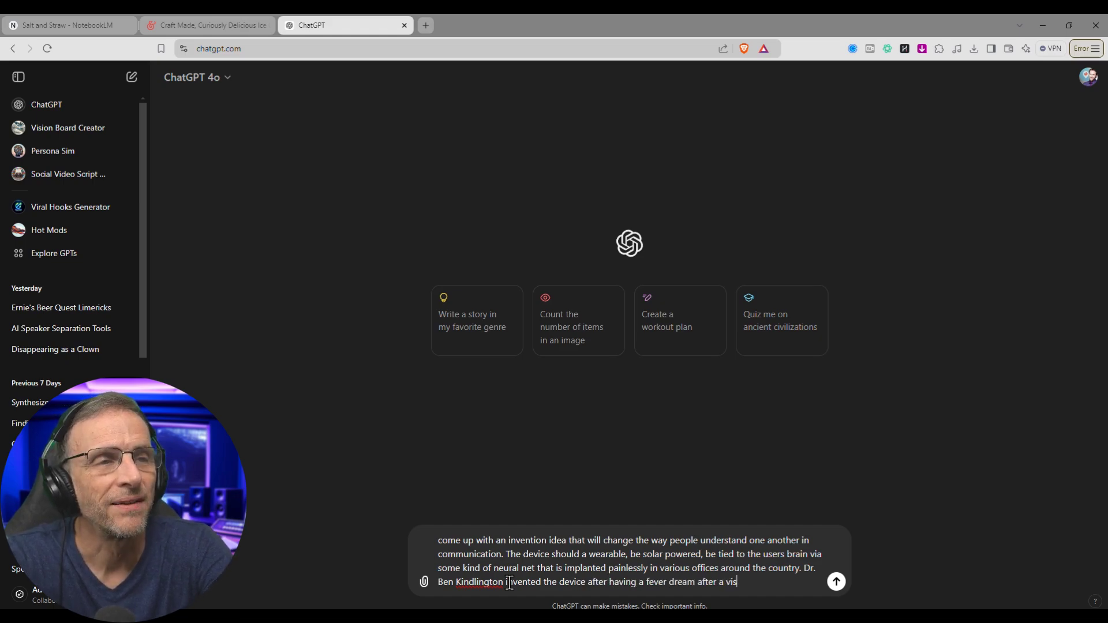
Step: Add that this device has already saved an approximate 37.3 thousand marriages in the tri-state area alone, and submit the prompt
key("BackSpace")
key("BackSpace")
type("is device has already saved")
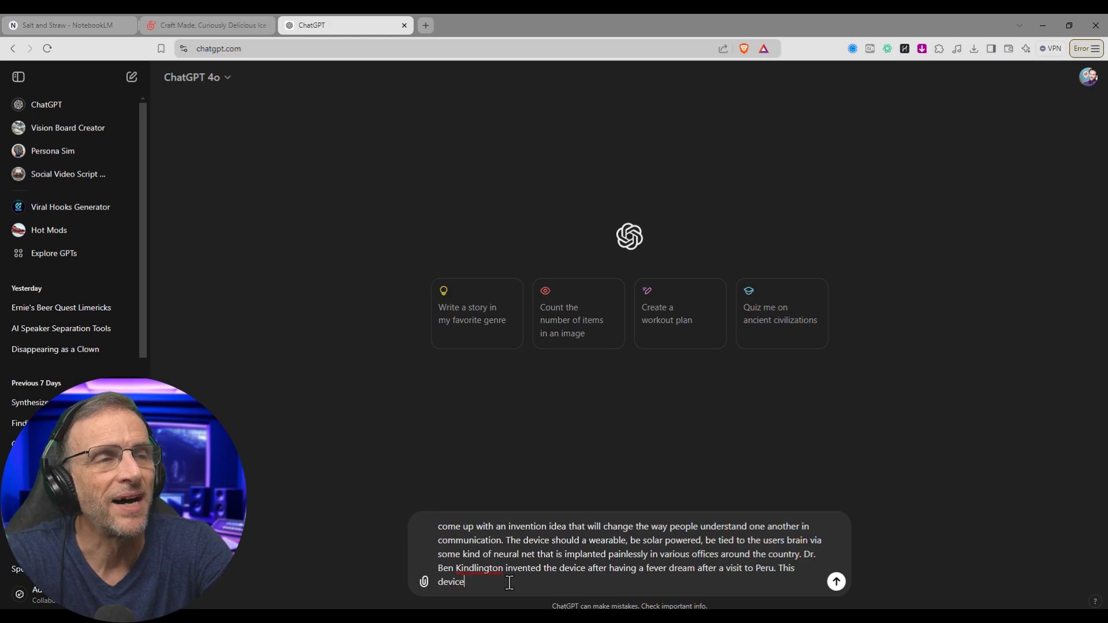
type(" an ")
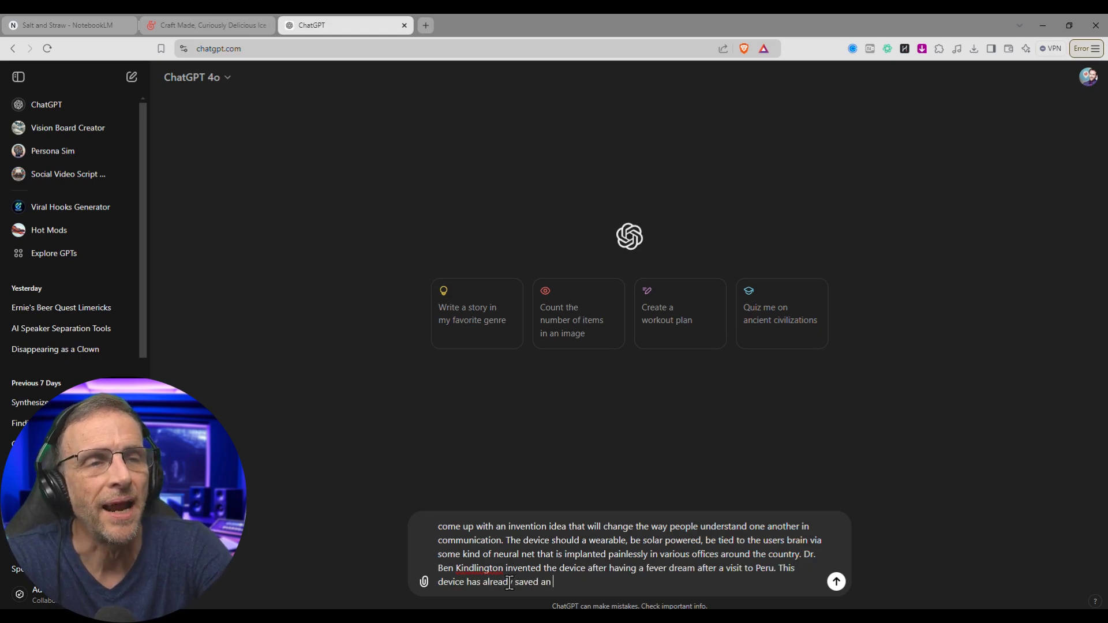
type("approximate 37.")
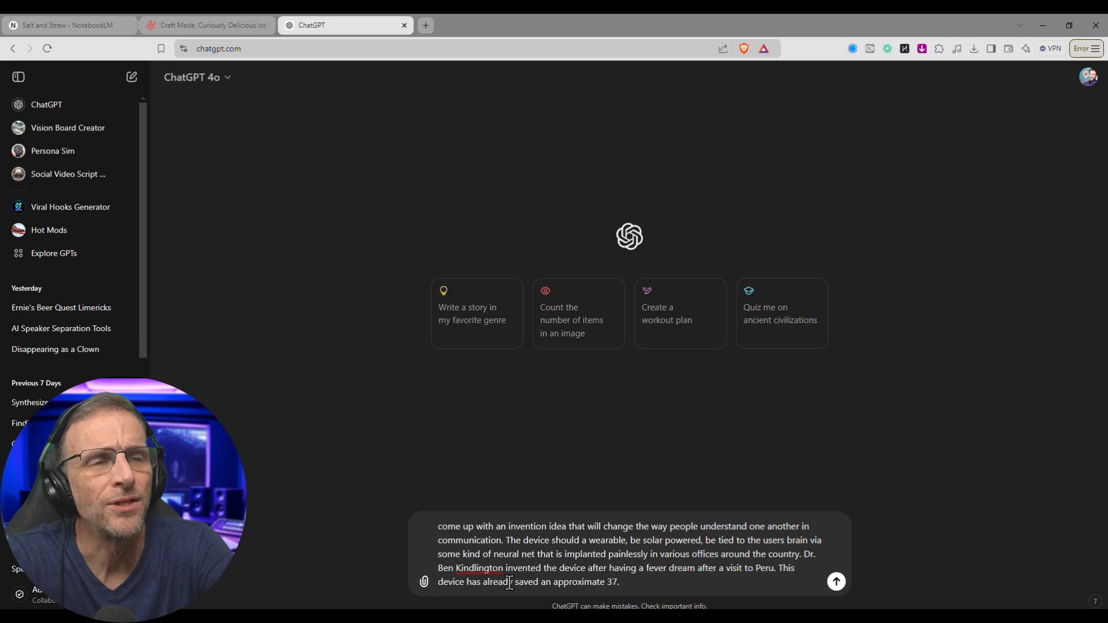
type("3 thousand marriages in the")
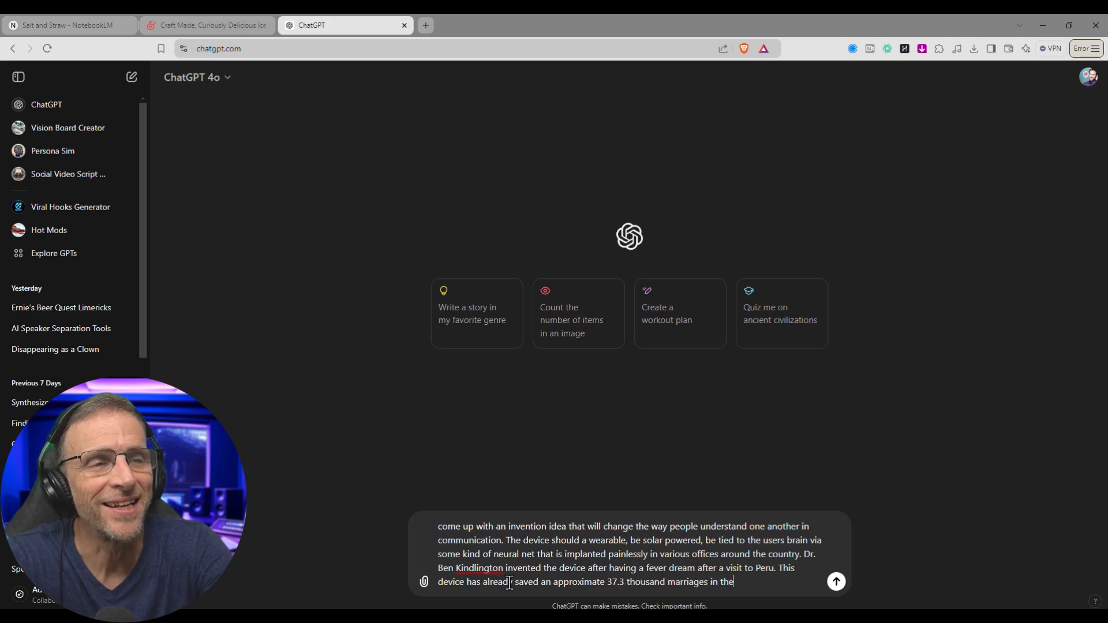
type(" tri-state area alone.")
key("Return")
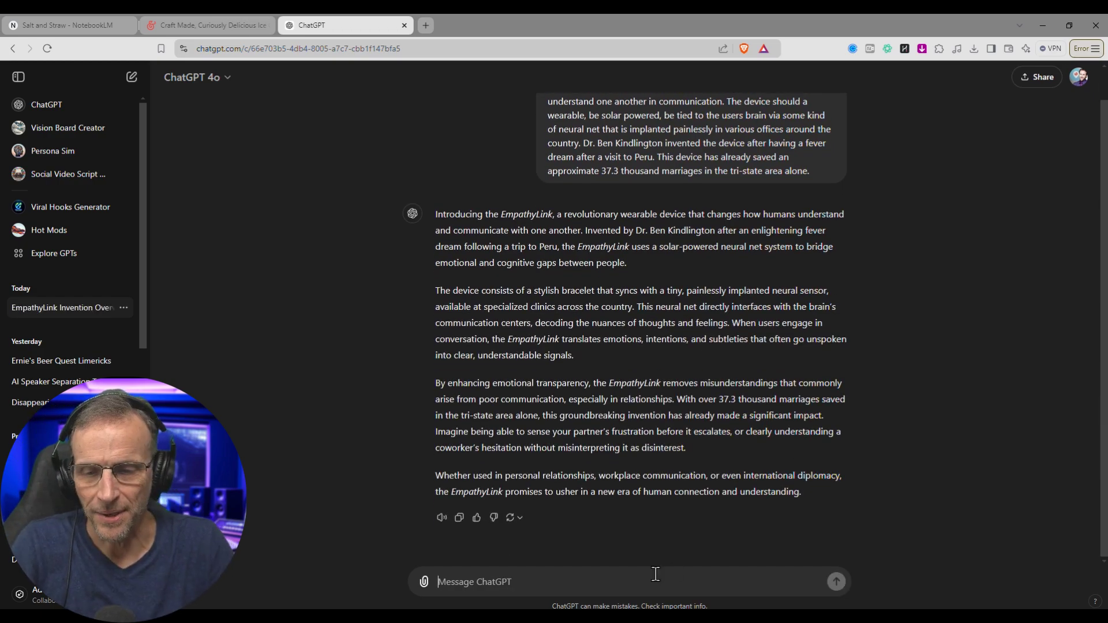
Step: Ask ChatGPT to expand on this even further and copy its expanded answer
type("e")
type("xpa")
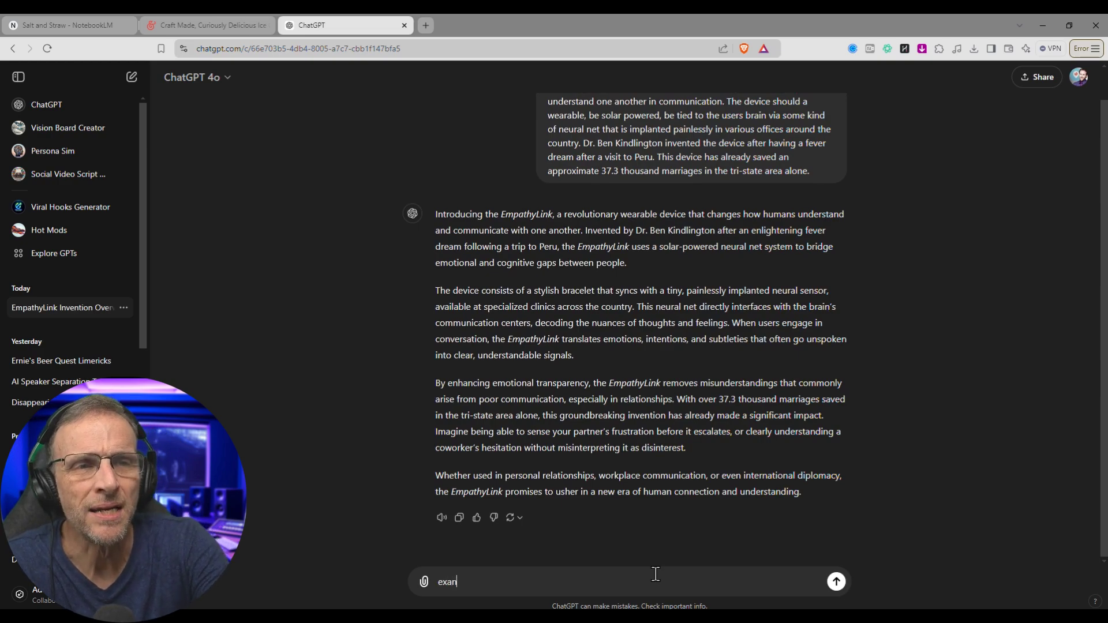
type("nd on this even further")
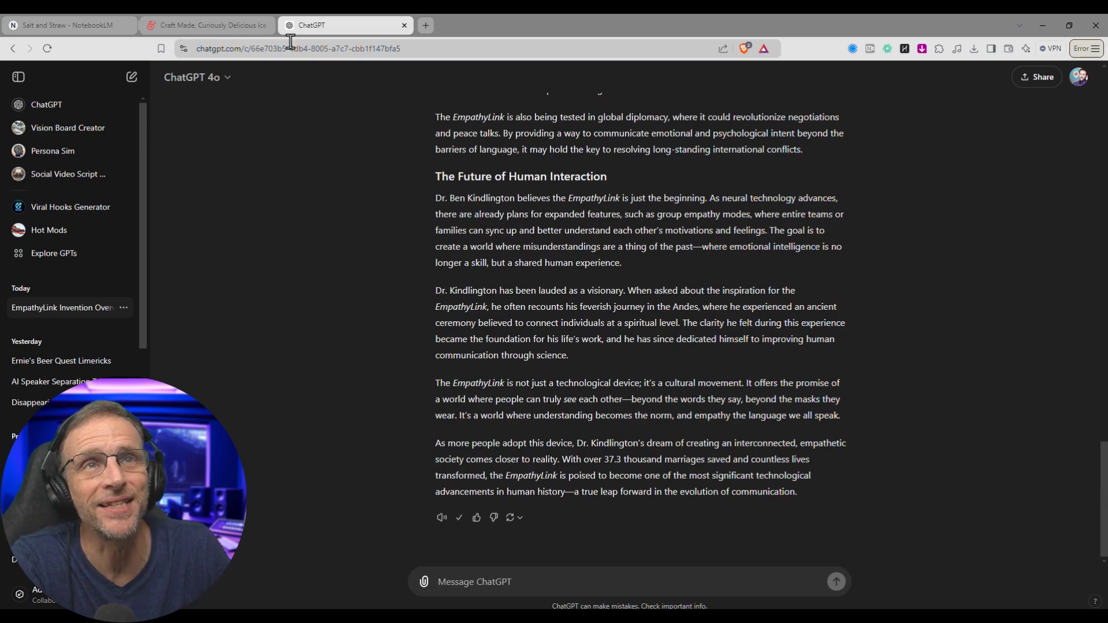
Step: Switch to NotebookLM and create a new notebook with the copied ChatGPT answer inserted as a pasted text source
left_click(49, 29)
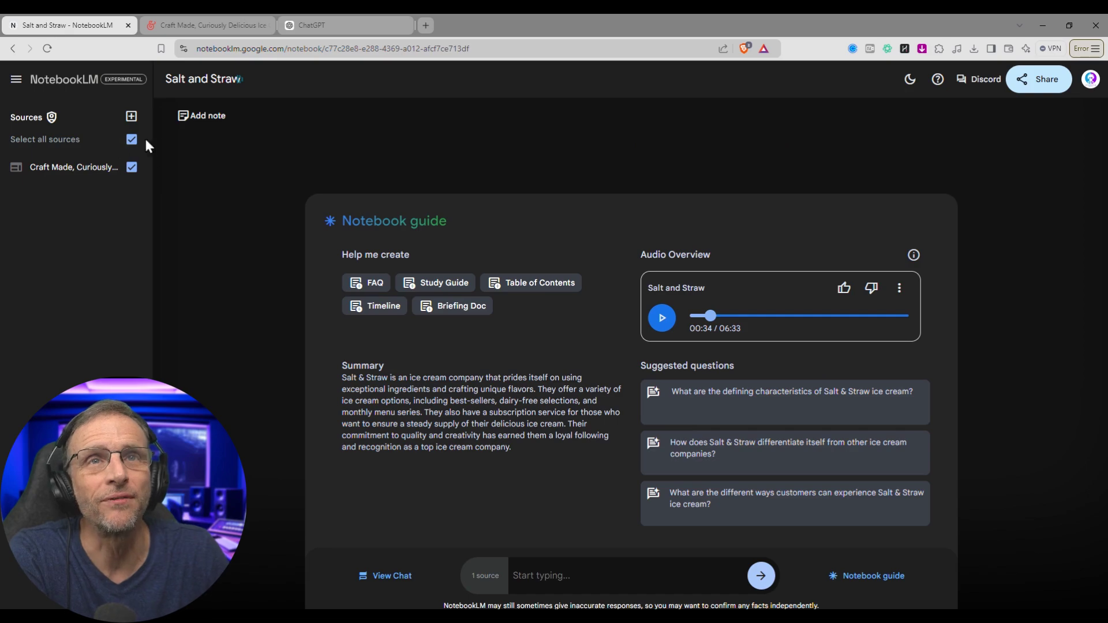
left_click(66, 91)
left_click(263, 240)
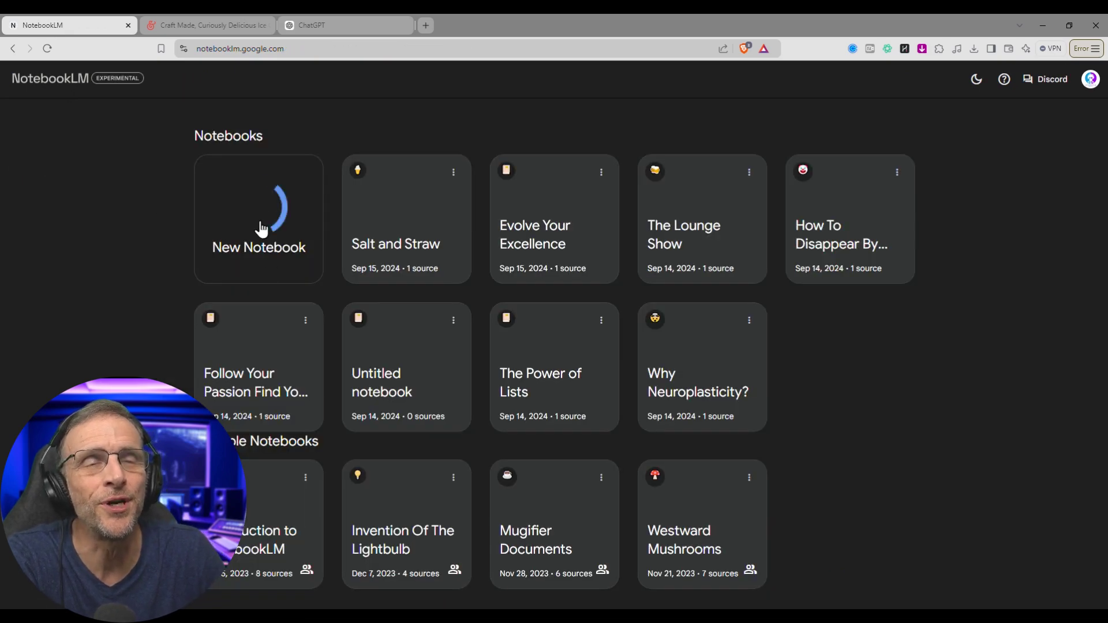
left_click(726, 495)
left_click(457, 324)
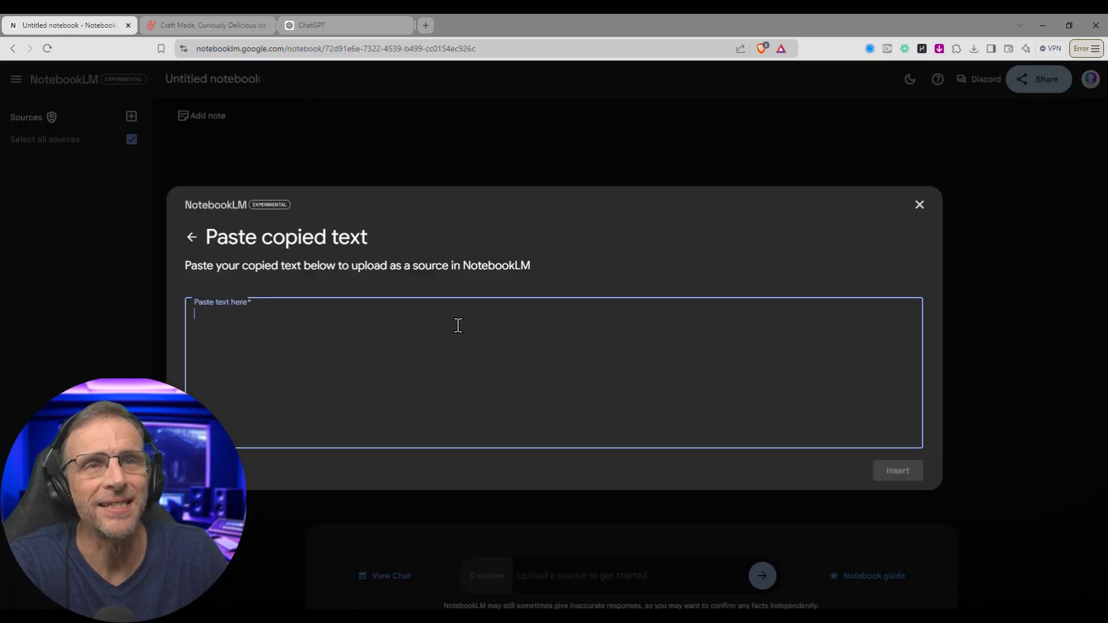
key("ctrl+v")
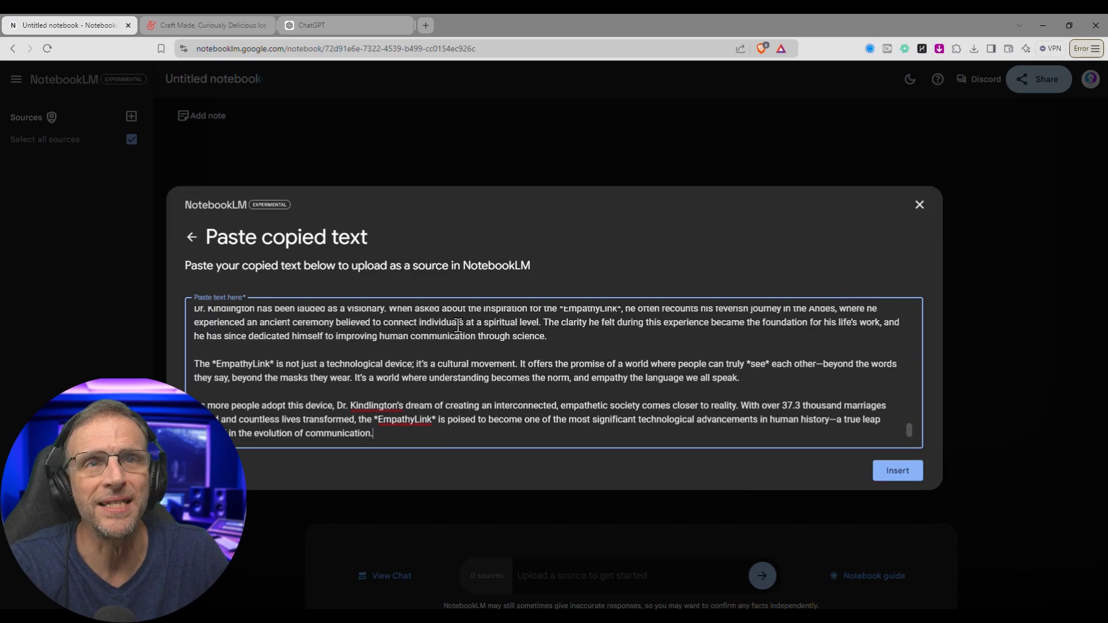
left_click(906, 477)
Step: Rename the untitled notebook as EmpathyLink
left_click(217, 75)
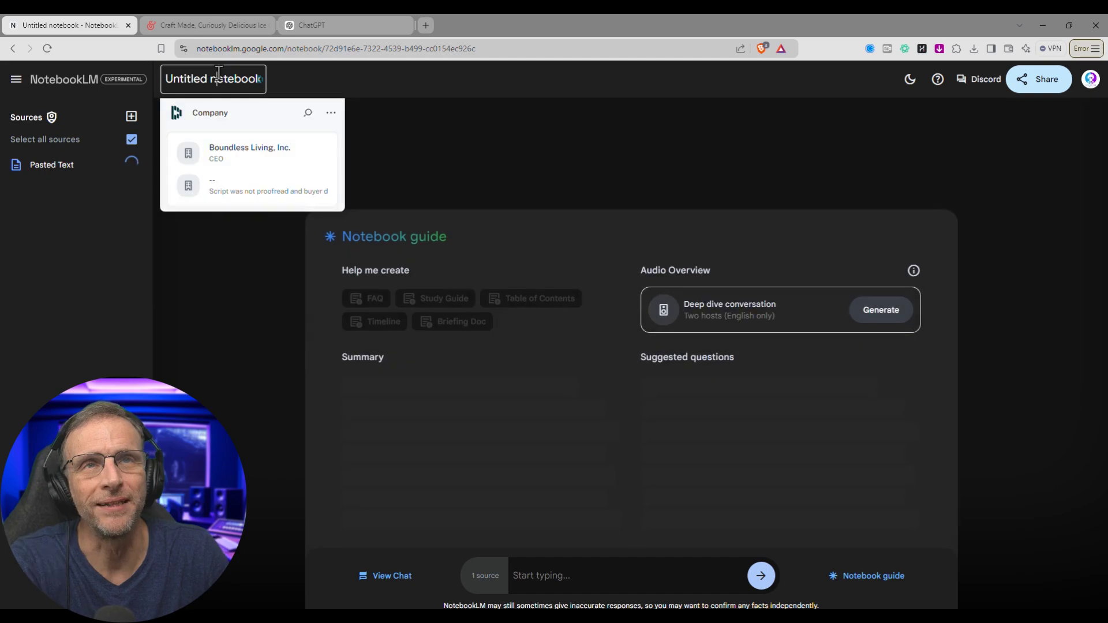
type("Empah")
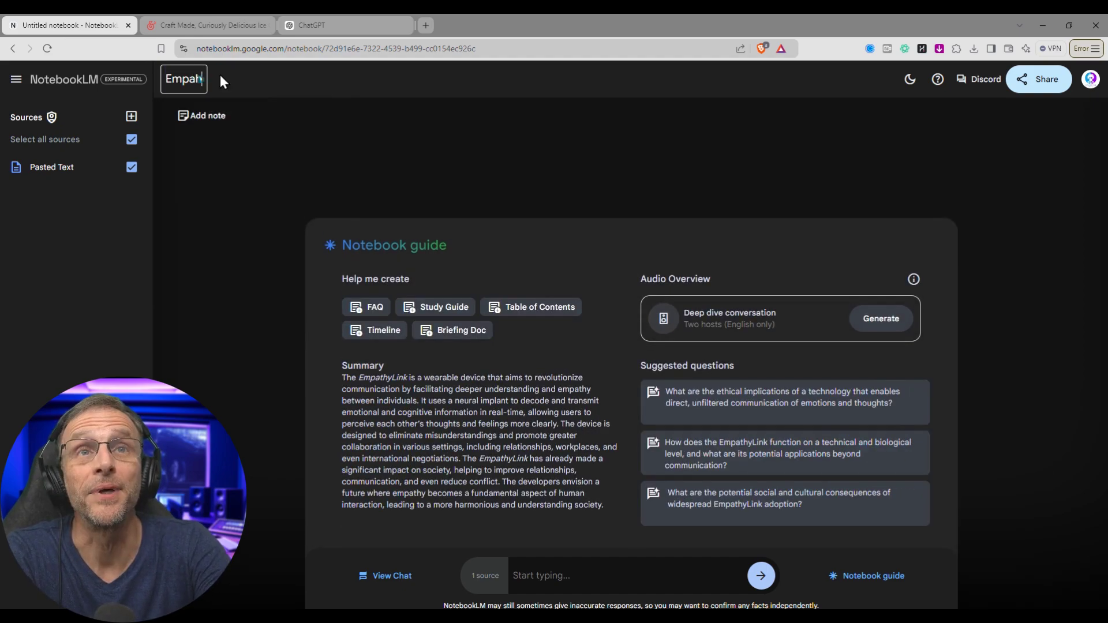
key("BackSpace")
type("thyLink")
key("Return")
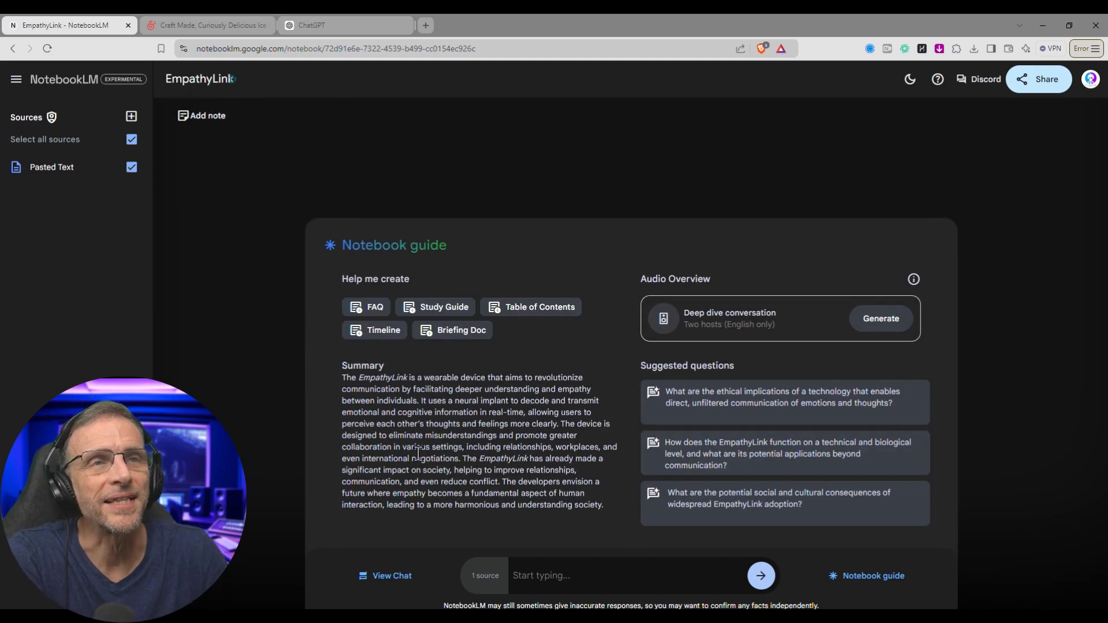
Step: Generate the Deep dive conversation audio overview for the EmpathyLink notebook and start playing it
left_click(886, 321)
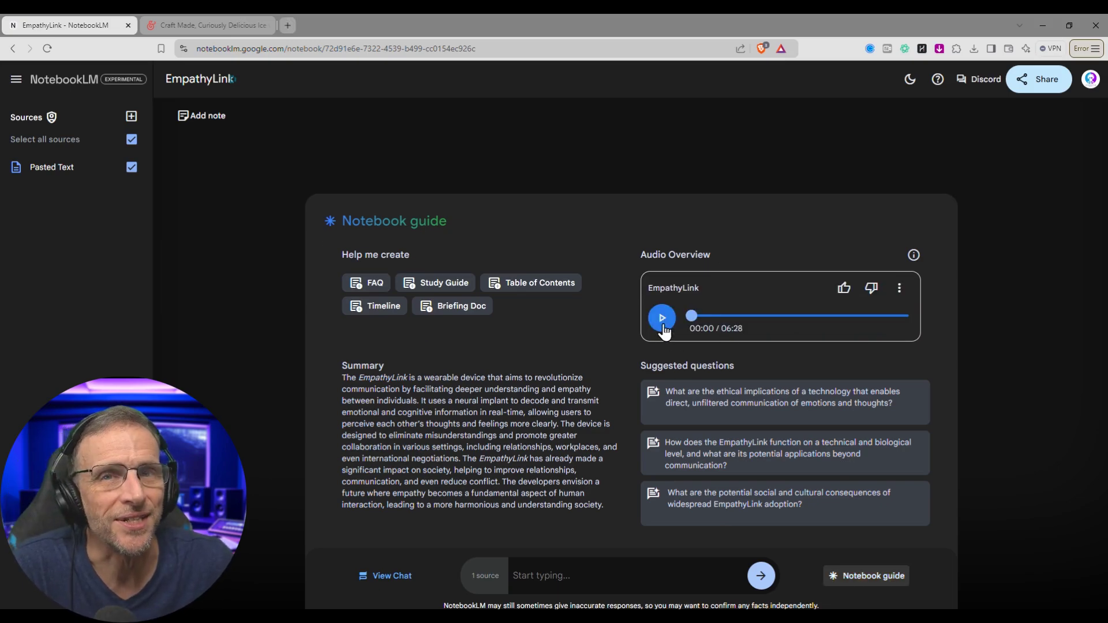
left_click(663, 325)
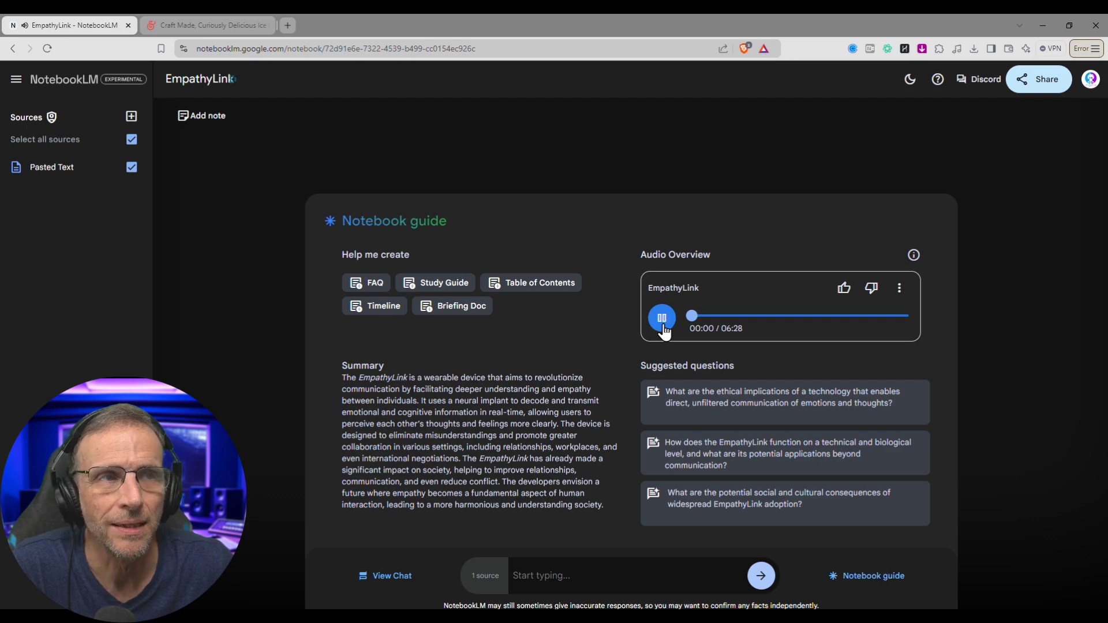